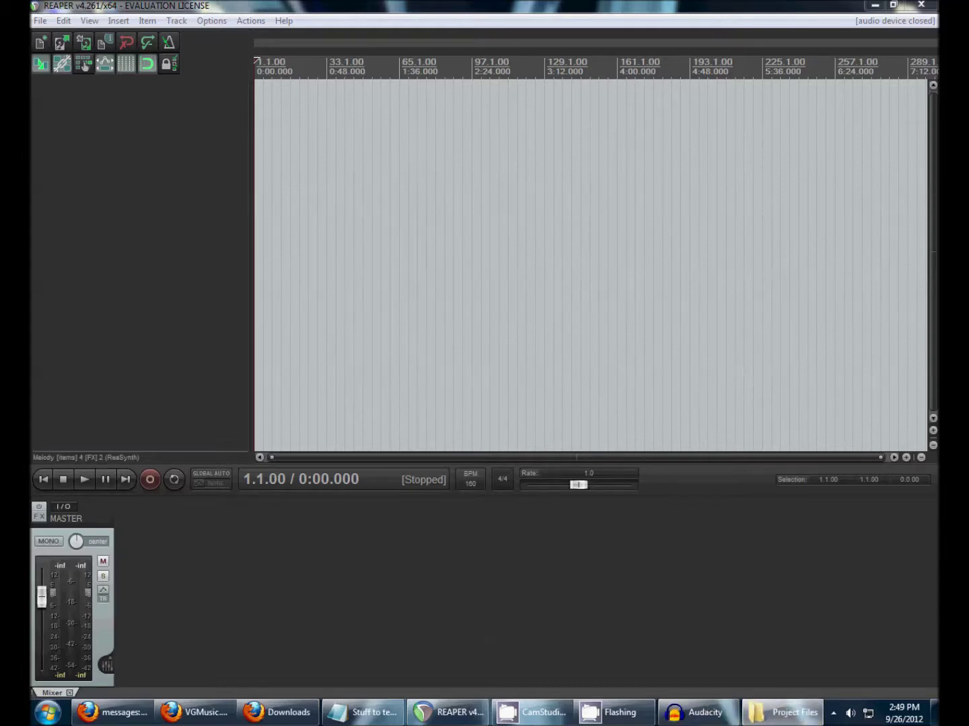
Step: Import the MIDI file at the project start, expanding its 6 source tracks to new tracks and merging its tempo map
left_click_drag(673, 222, 503, 222)
left_click(569, 372)
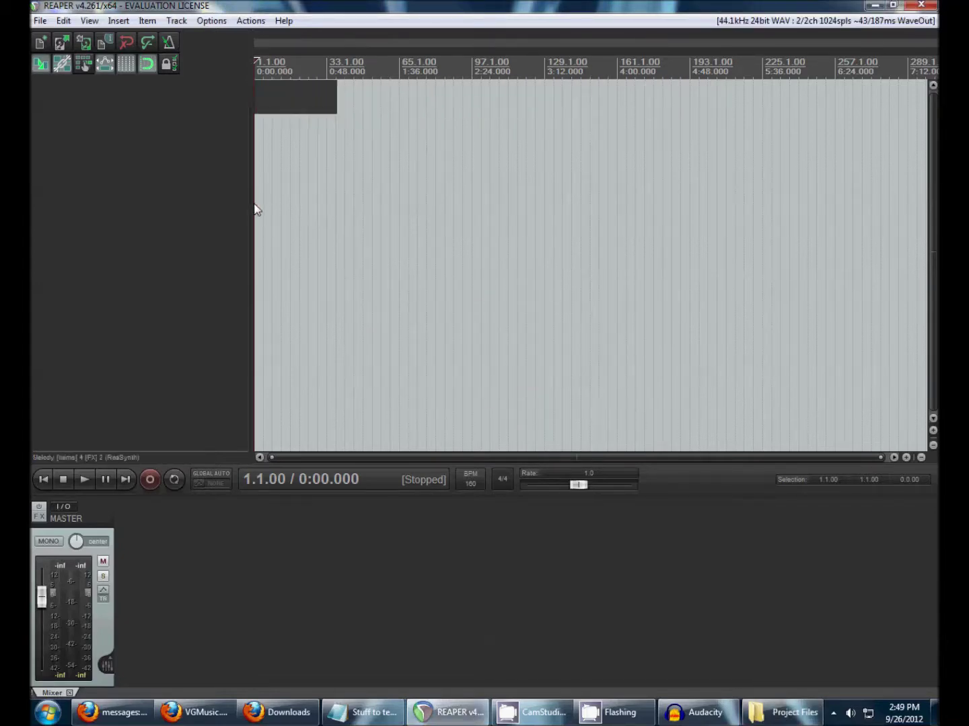
left_click_drag(257, 203, 258, 204)
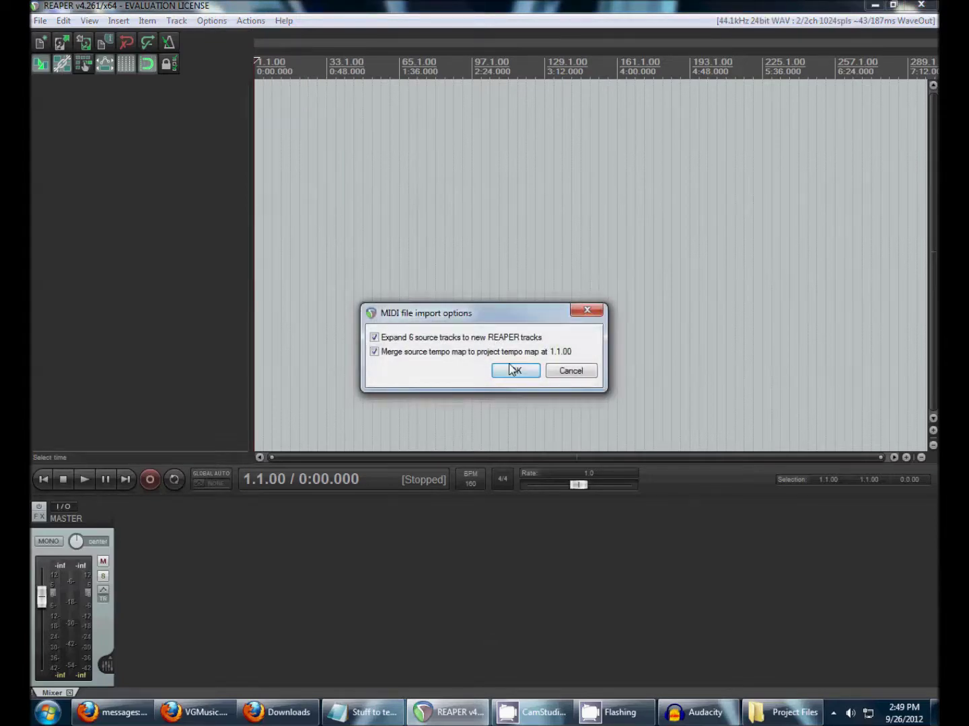
left_click(514, 371)
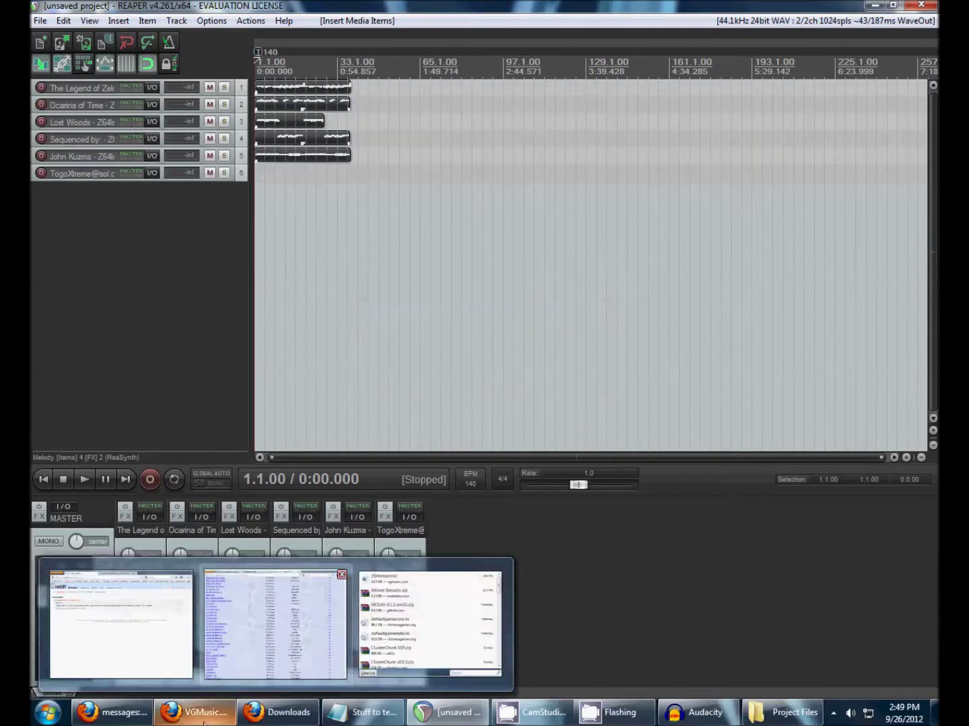
Step: Switch to Firefox, look over the Lost Woods files in VGMusic's Nintendo 64 list, and return to REAPER
left_click(202, 714)
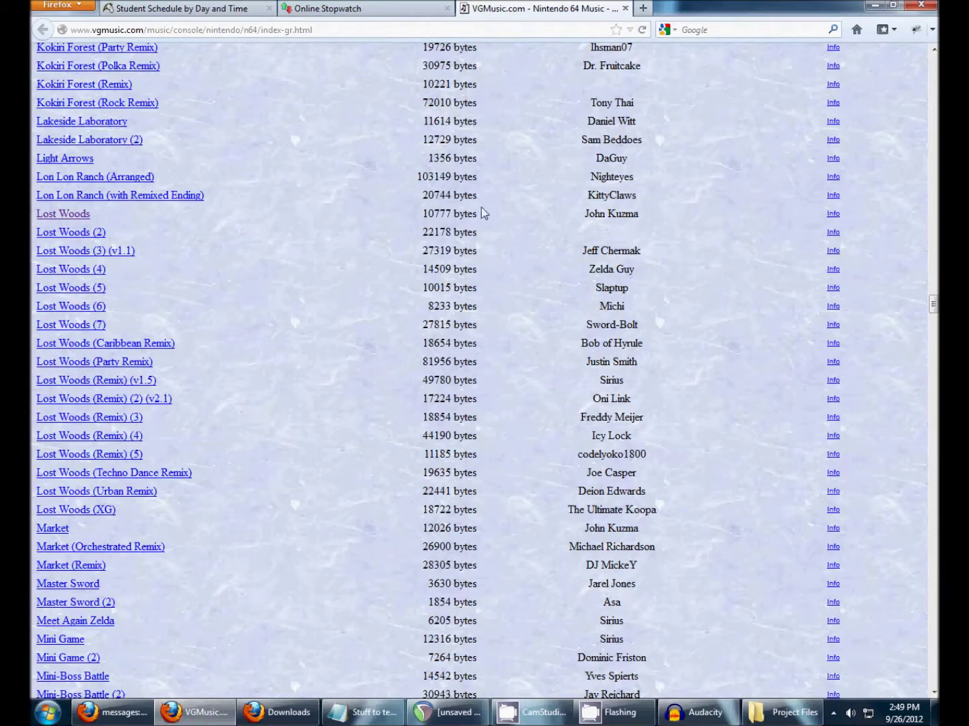
scroll(222, 380, "up", 4)
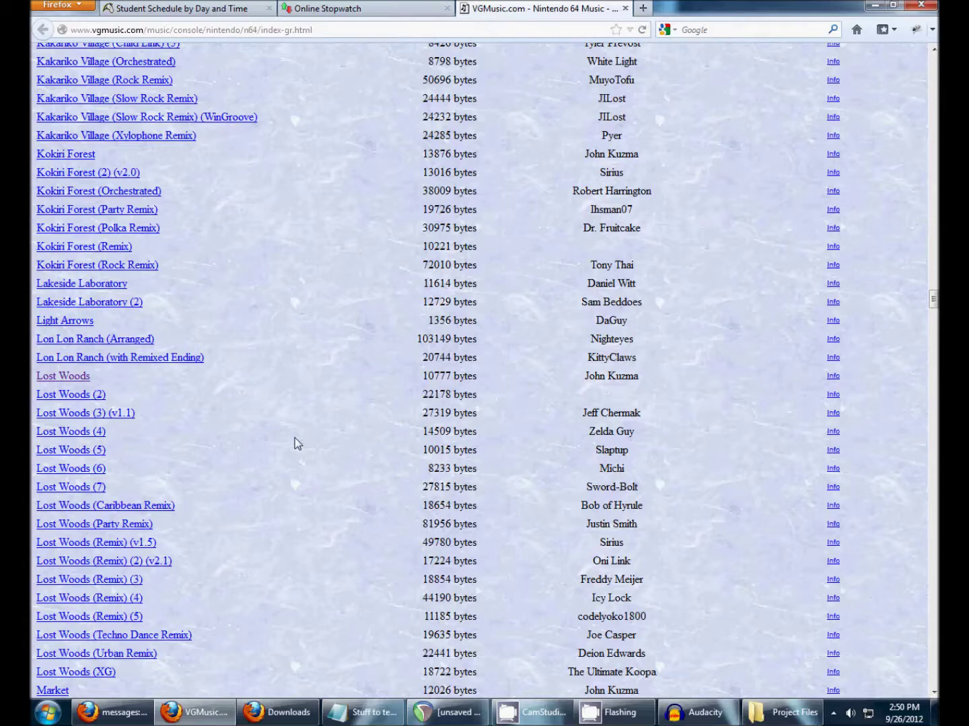
left_click(212, 718)
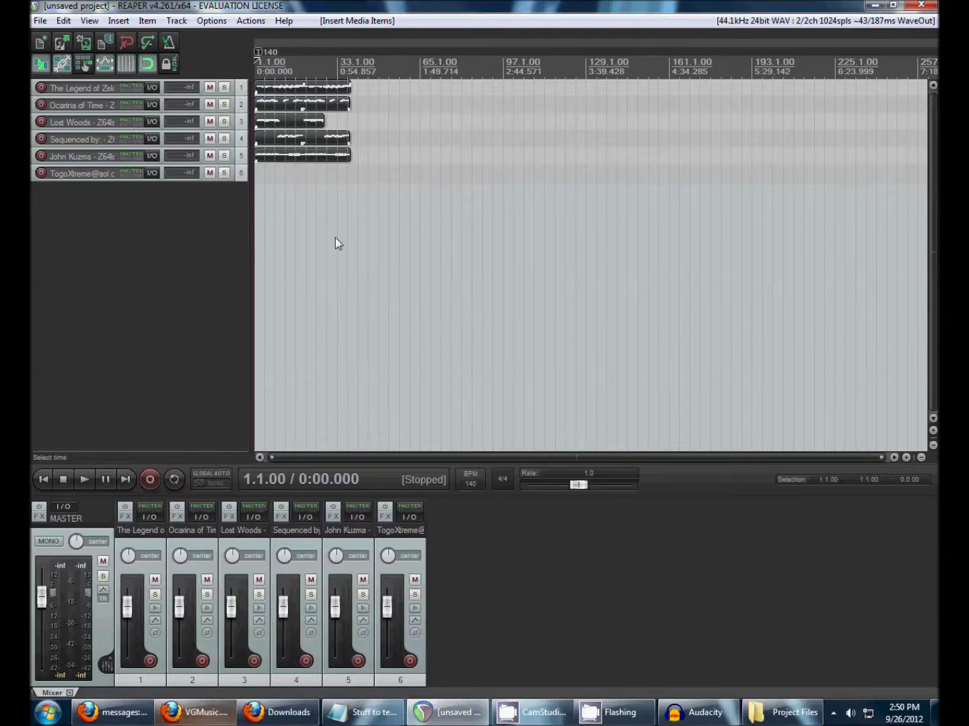
Step: Select the MIDI item on track 1 and briefly play the imported project from its start
left_click(268, 108)
scroll(721, 242, "up", 6)
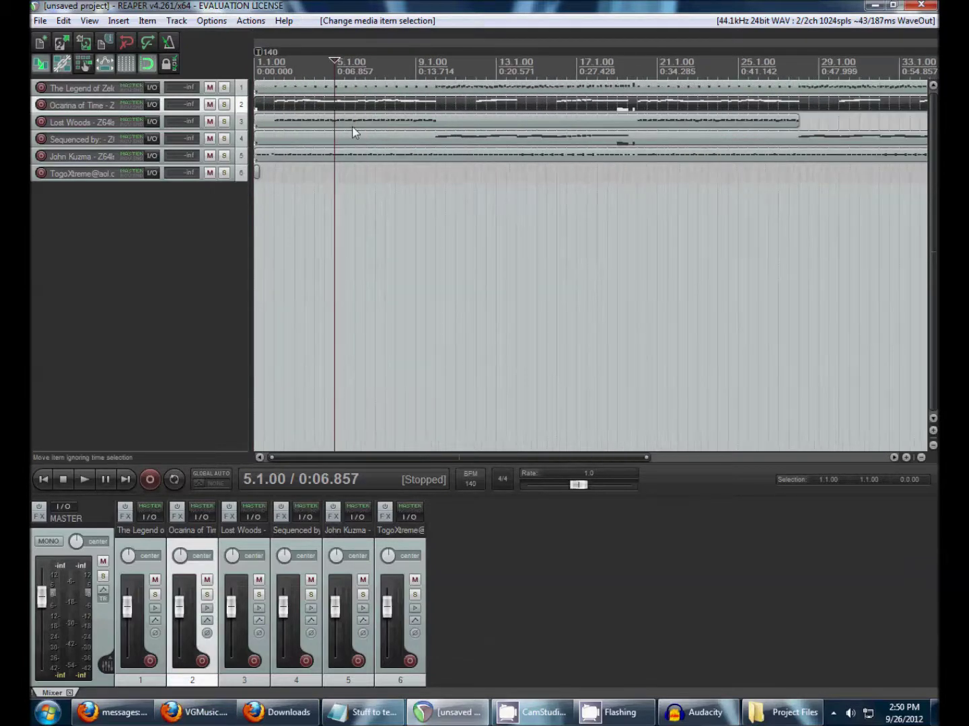
scroll(357, 131, "down", 2)
left_click(260, 93)
scroll(385, 154, "up", 5)
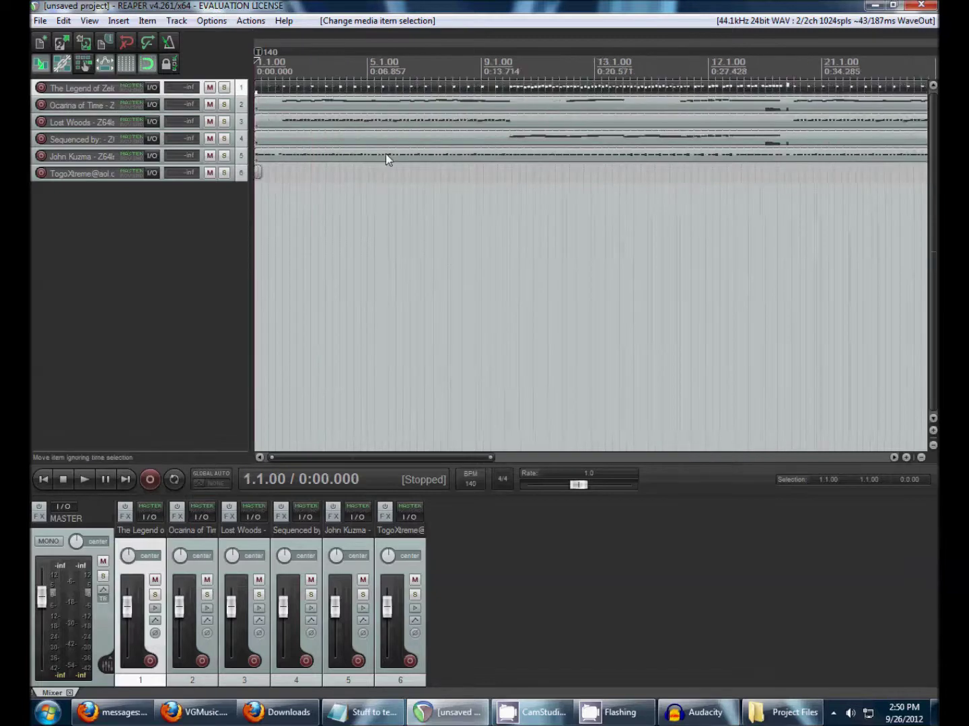
key("space")
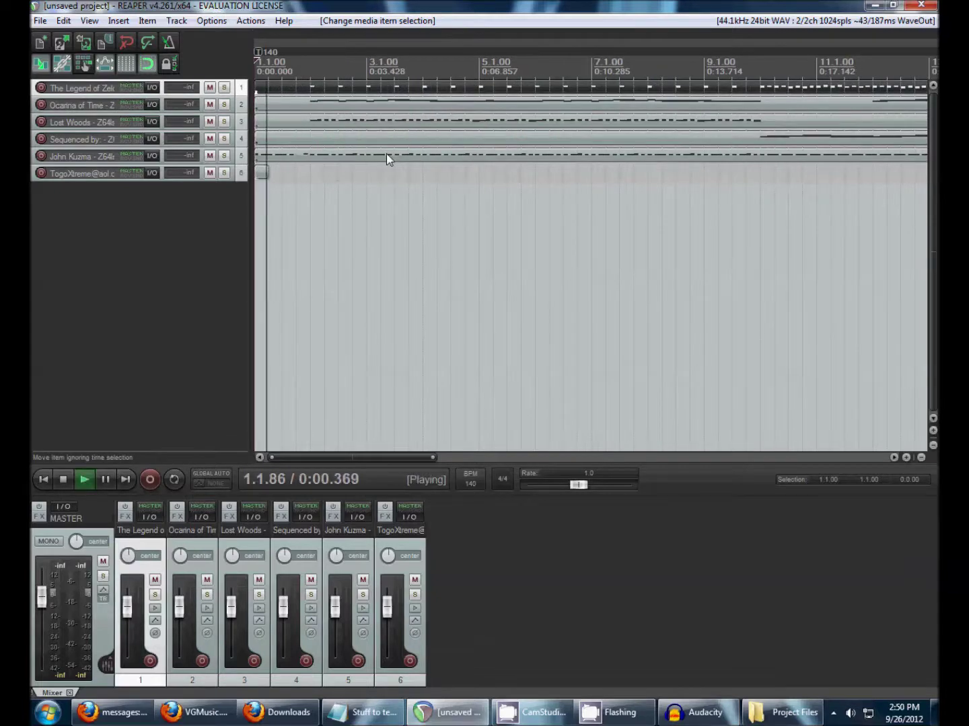
key("space")
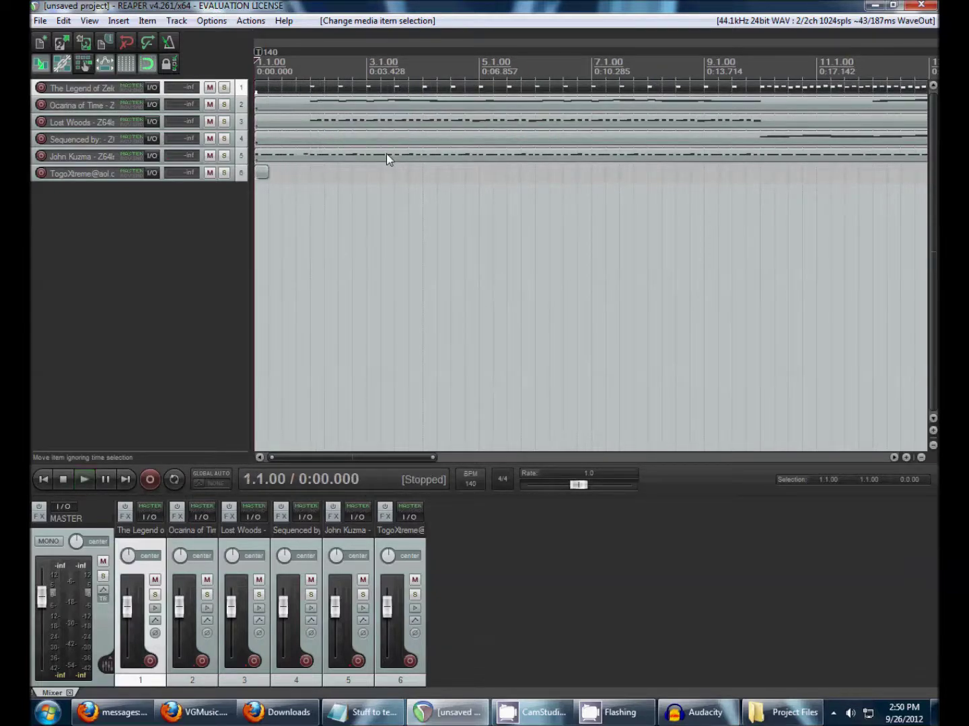
Step: View the instrument plug-ins available for track 1 without adding one
left_click(125, 516)
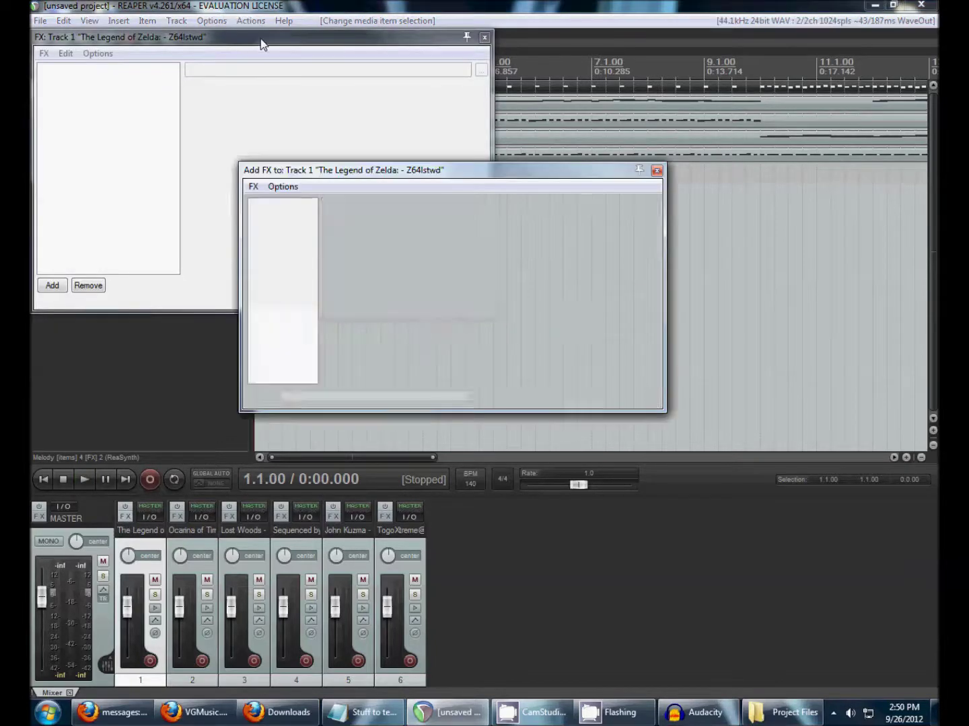
left_click(276, 286)
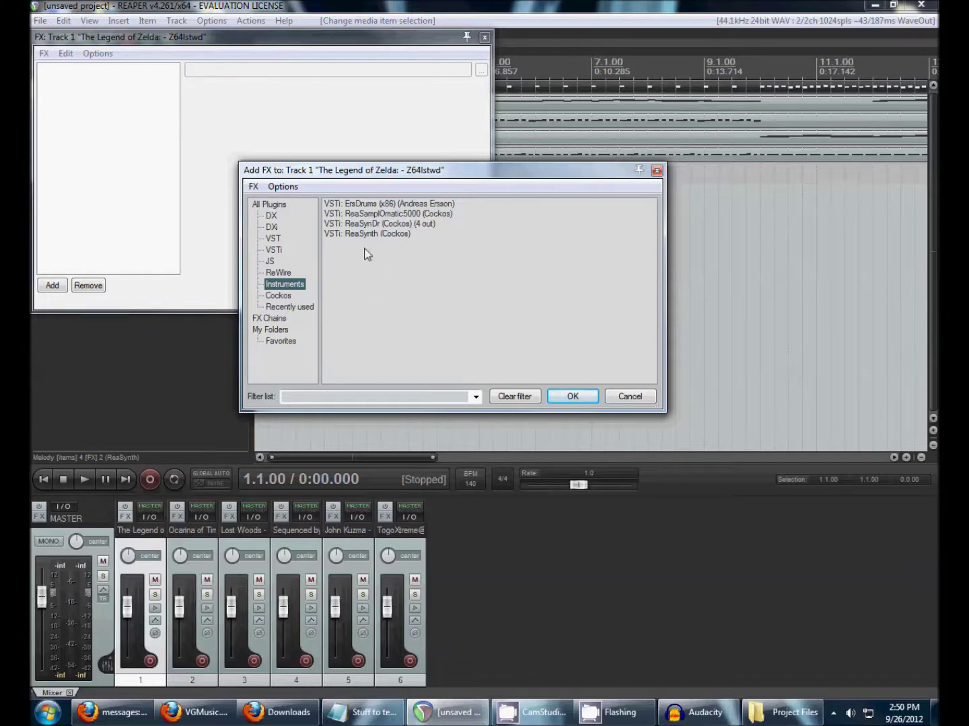
left_click(644, 397)
Step: Enlarge the height of the Ocarina of Time track and place the edit cursor at measure 2
left_click(337, 101)
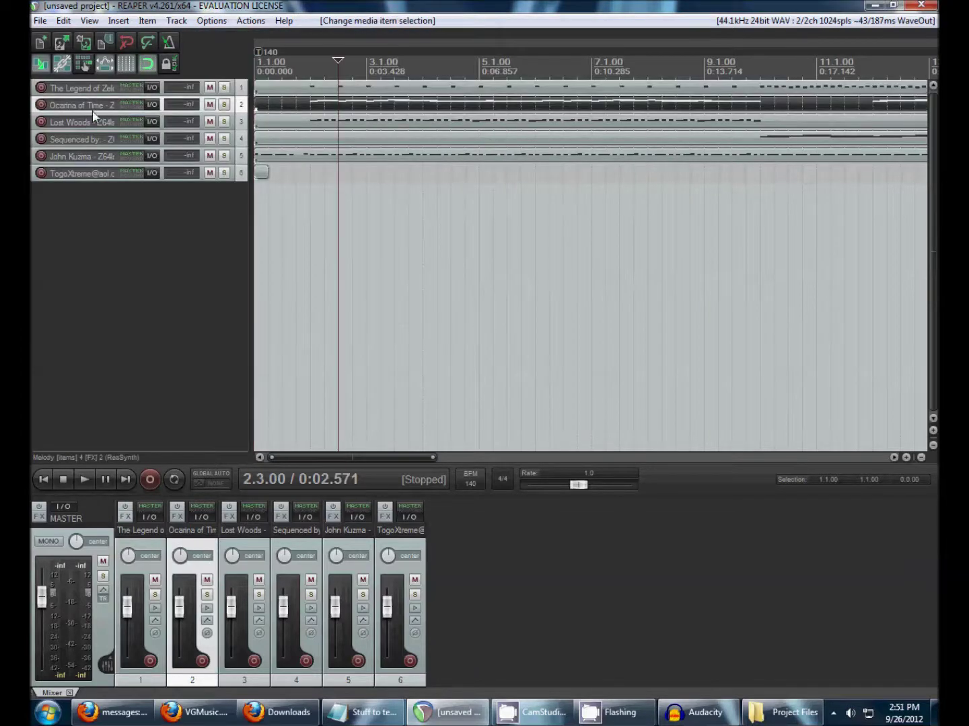
left_click_drag(92, 112, 94, 210)
left_click(306, 146)
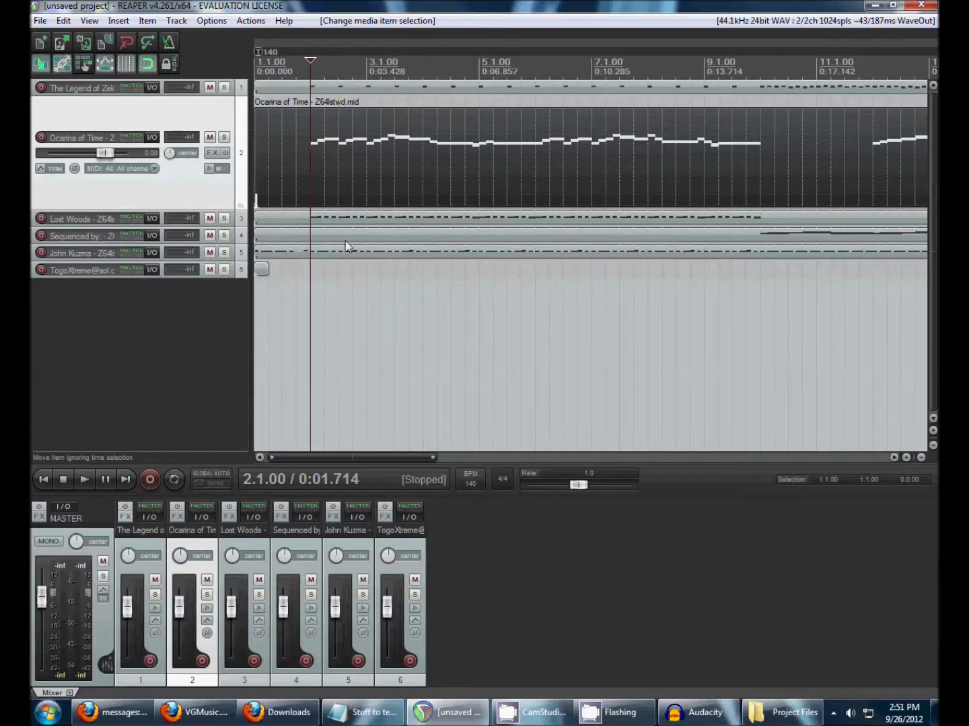
Step: Delete the MIDI items on tracks 1, 3, 4 and 5
left_click_drag(346, 278, 317, 214)
scroll(317, 216, "down", 2)
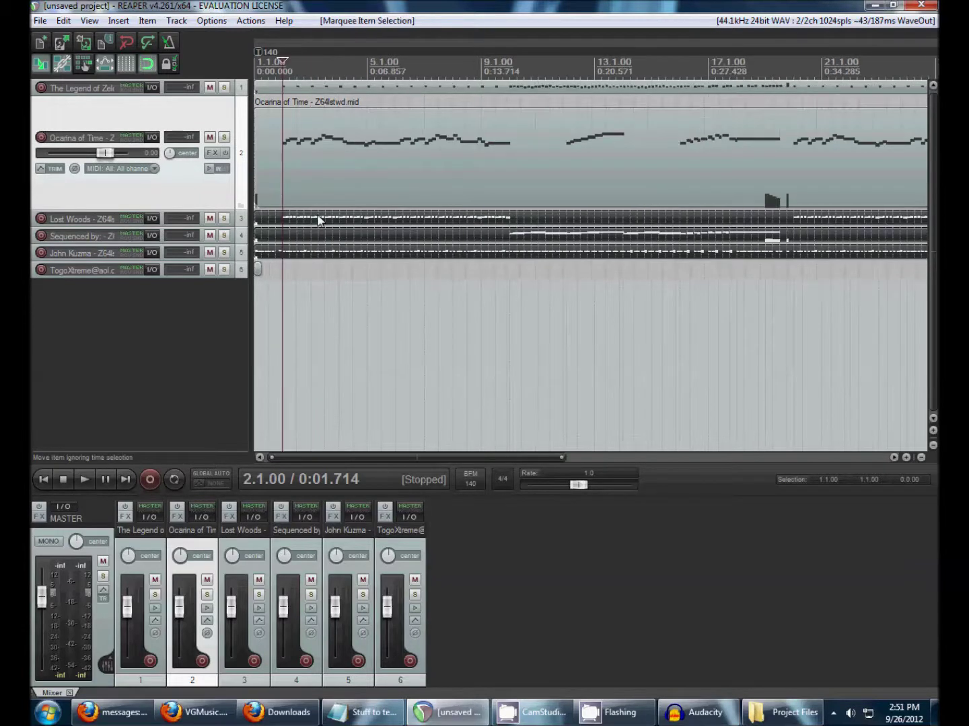
key("Delete")
left_click(312, 87)
key("Delete")
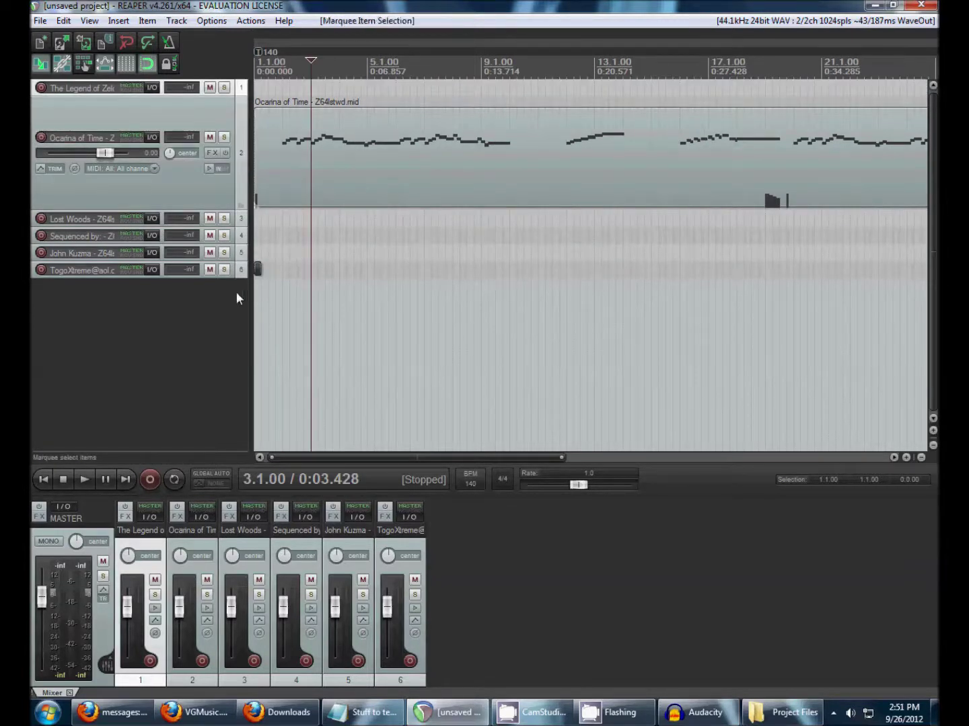
Step: Add the ReaSynth instrument to the Ocarina of Time track and set its square mix to 1.00
left_click(331, 183)
scroll(330, 182, "up", 4)
left_click(370, 166)
left_click(213, 153)
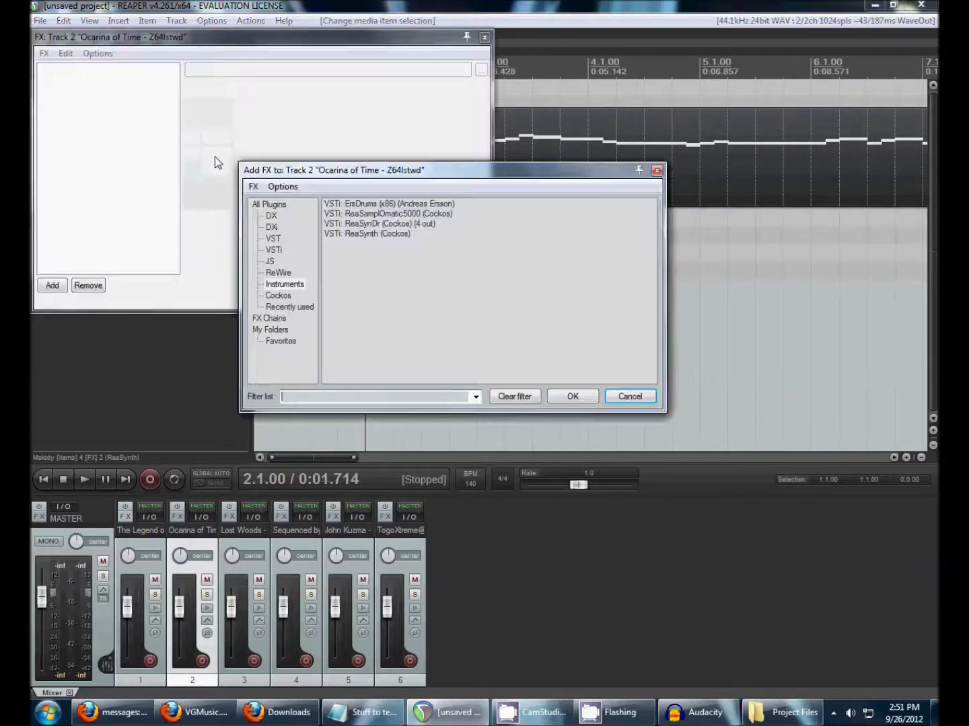
double_click(359, 234)
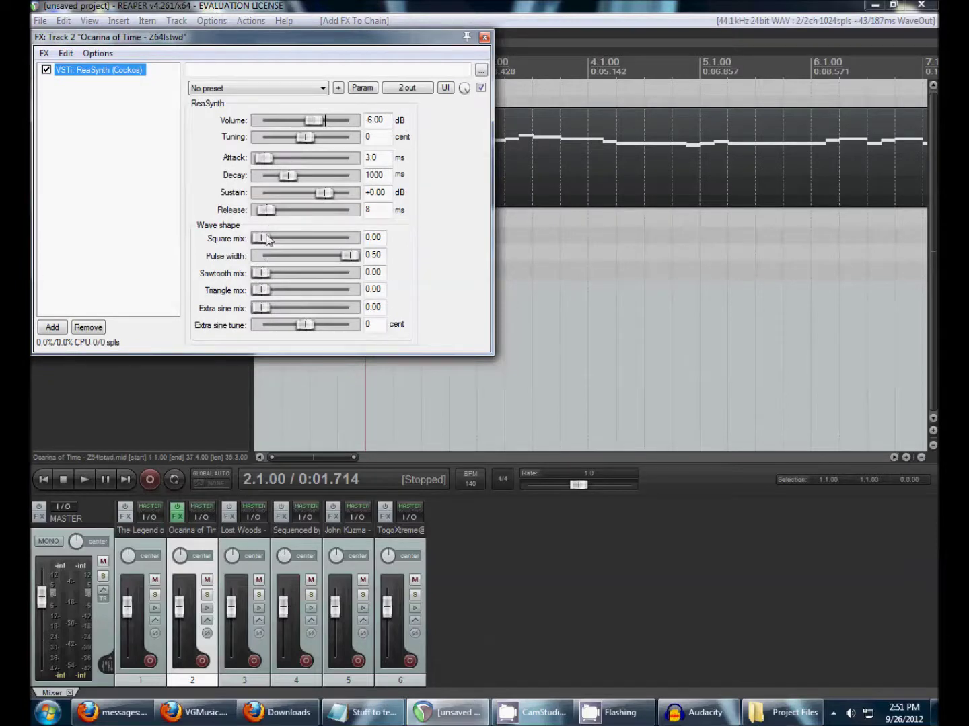
left_click_drag(266, 240, 444, 236)
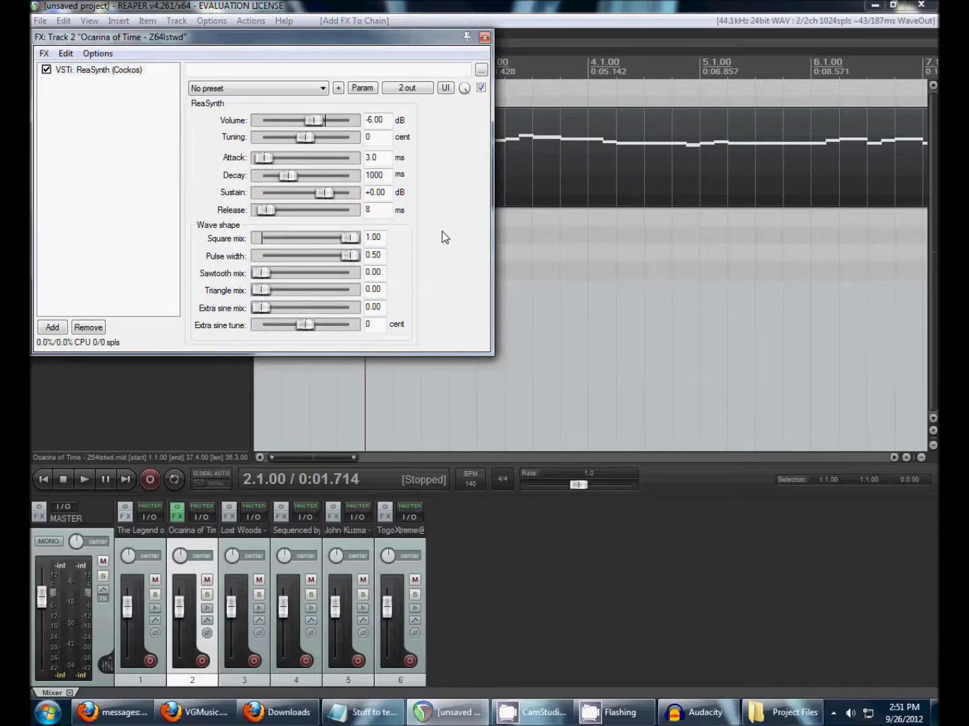
left_click(483, 38)
Step: Play the project from the start and lower the Ocarina of Time track's volume to -7.30 dB
key("Home")
key("space")
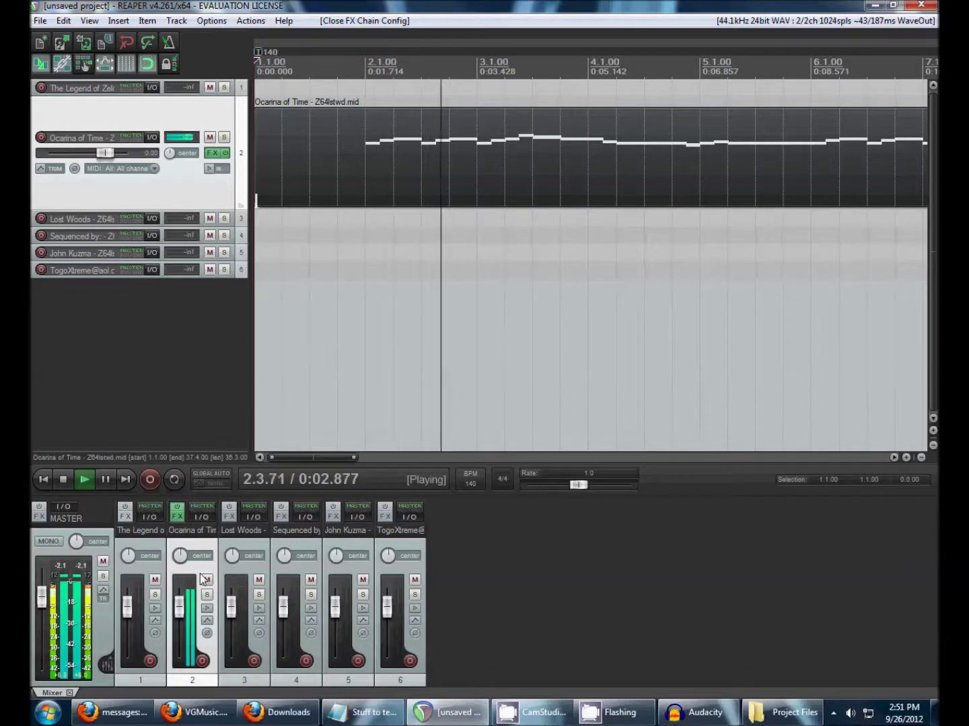
left_click_drag(176, 614, 178, 627)
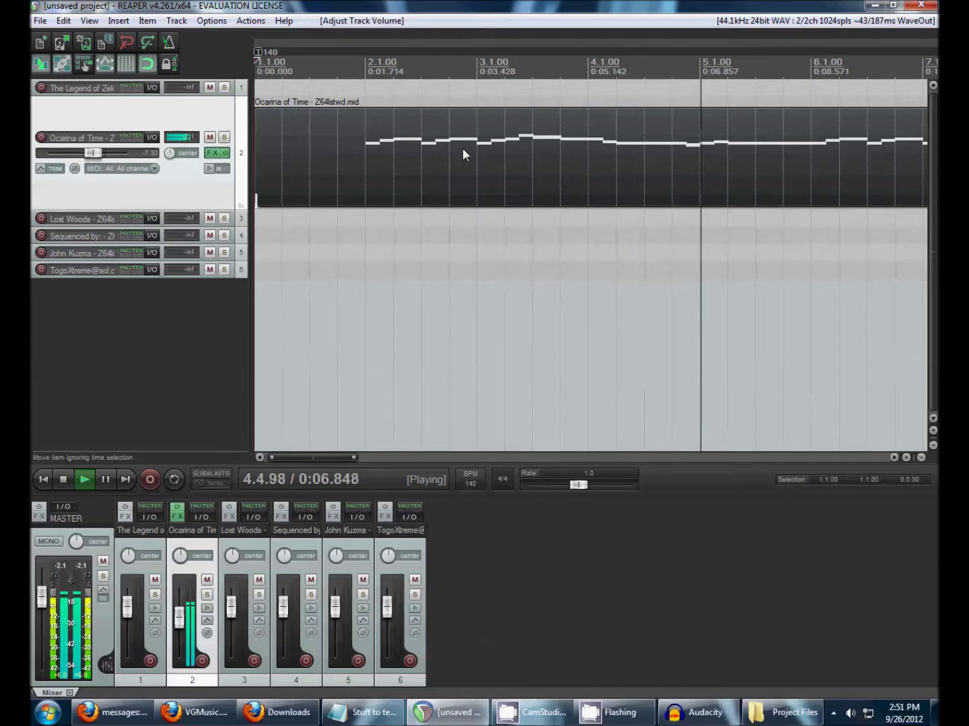
key("space")
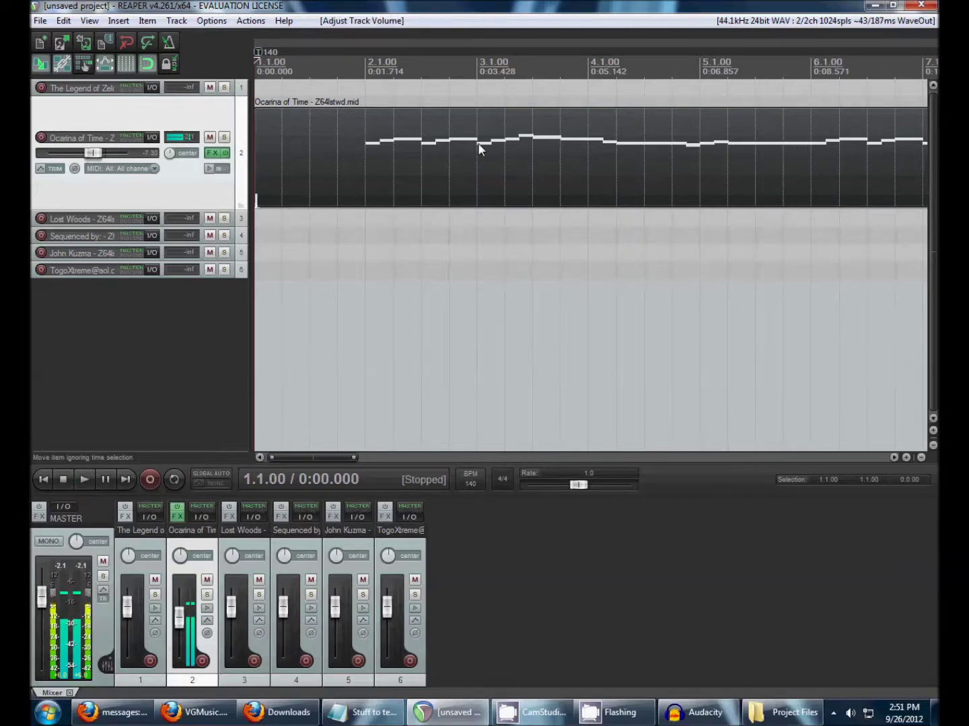
Step: Open the Ocarina of Time item in the MIDI editor and move the edit cursor from measure 2 to measure 4
left_click(478, 142)
double_click(477, 142)
scroll(529, 376, "up", 3)
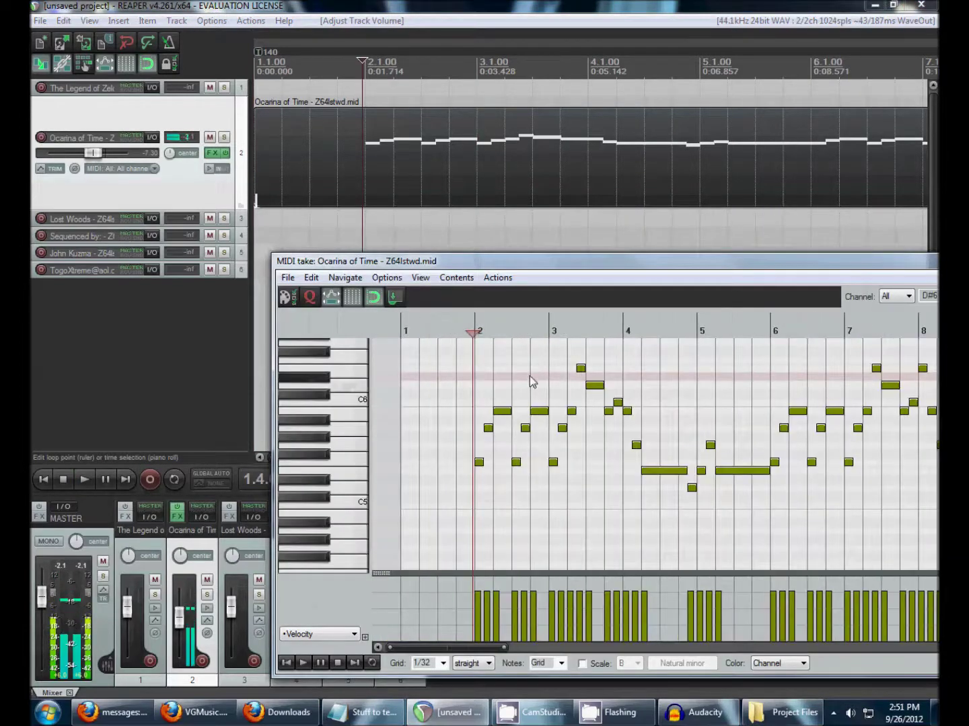
scroll(520, 416, "up", 2)
left_click(535, 399)
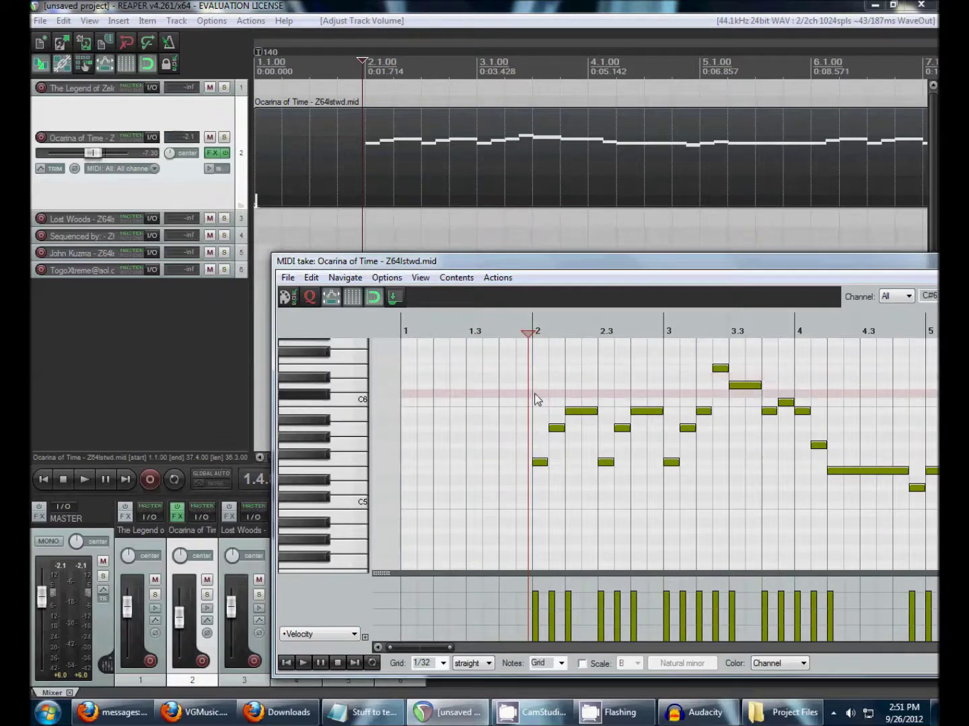
key("space")
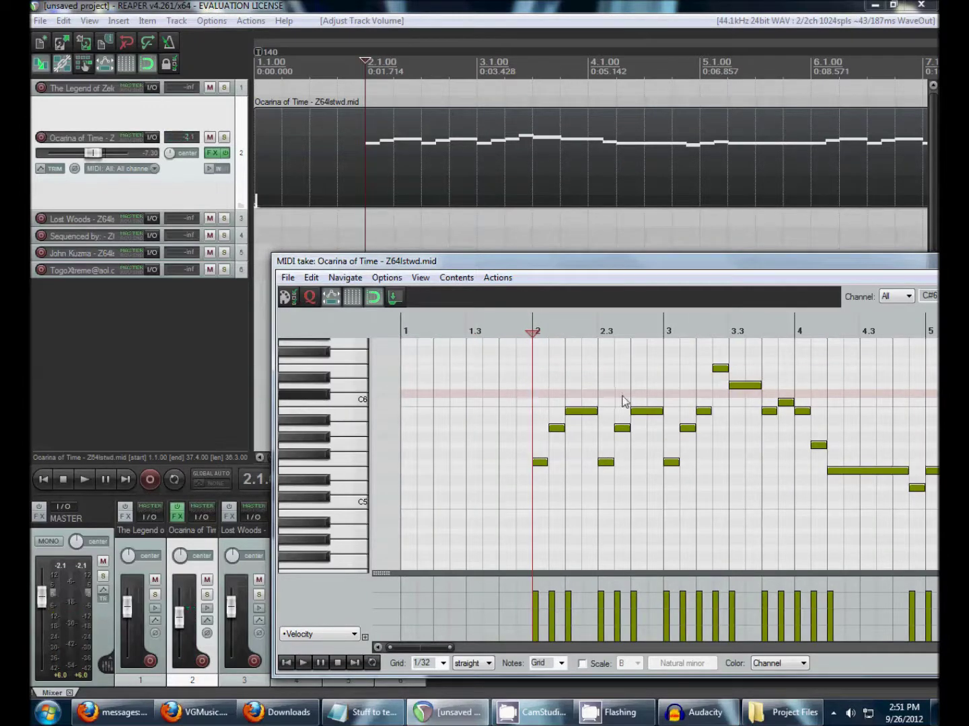
scroll(691, 367, "down", 2)
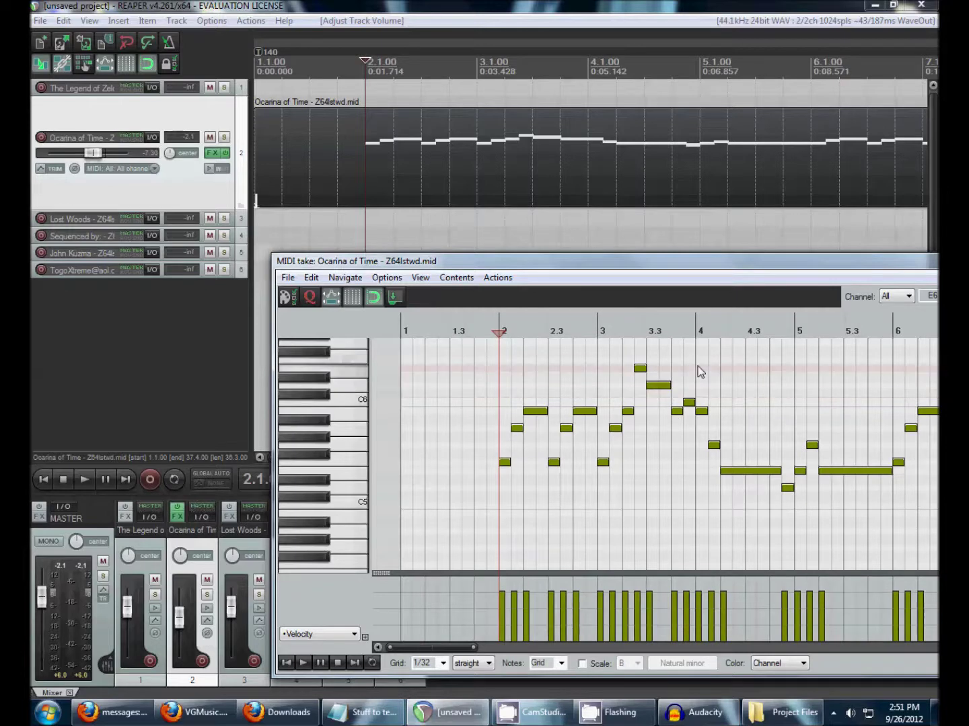
left_click(698, 373)
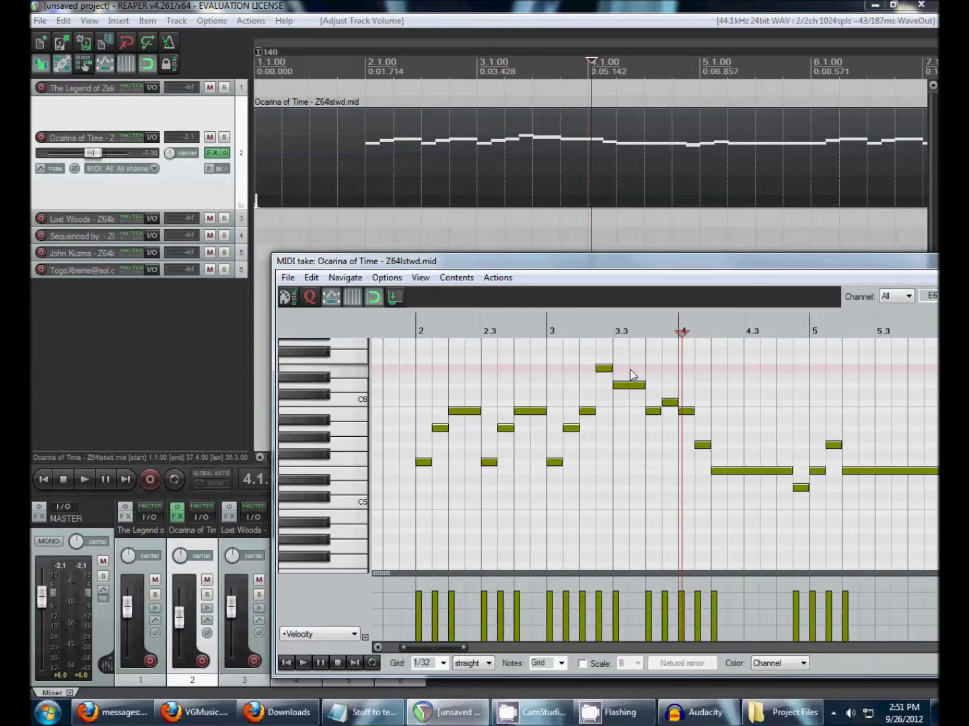
Step: Select the six notes in measure 2, and play the melody's opening from that measure
left_click_drag(407, 378, 527, 503)
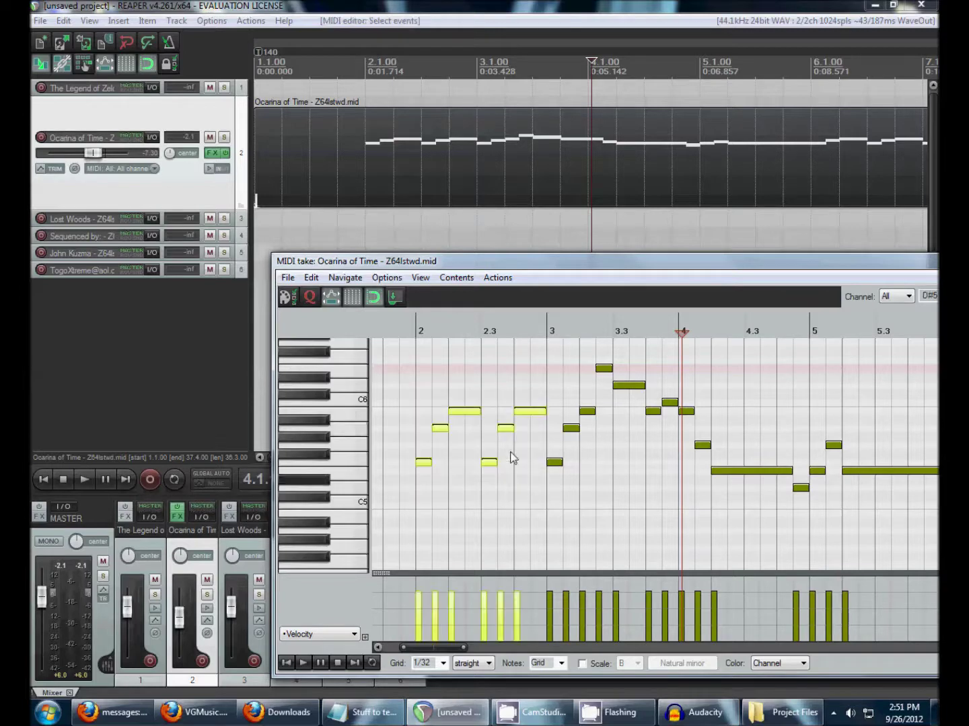
left_click(417, 364)
key("space")
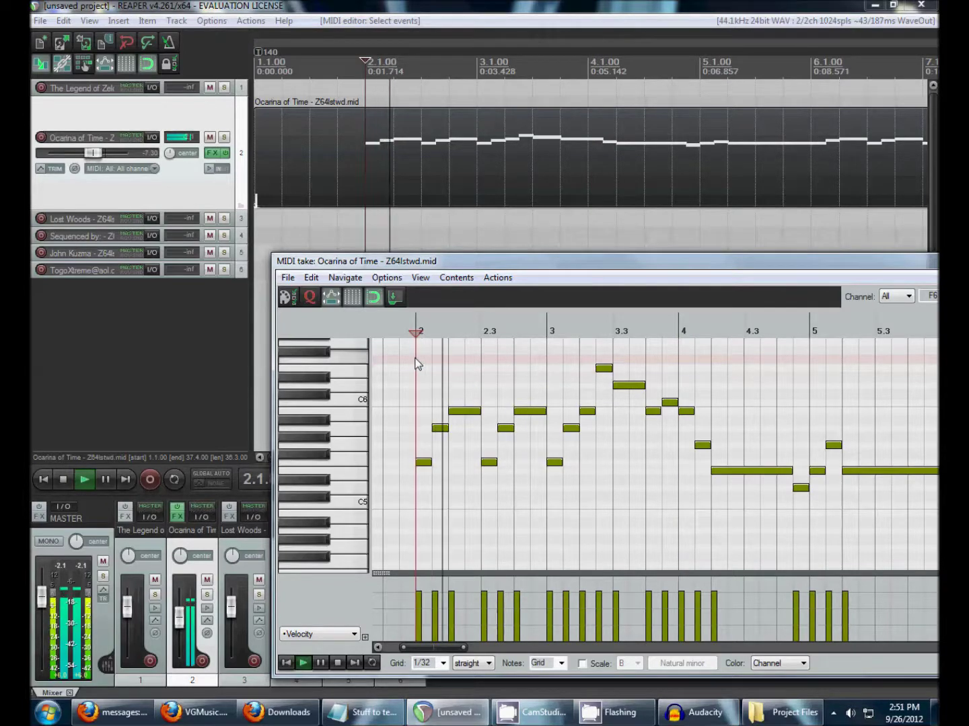
key("space")
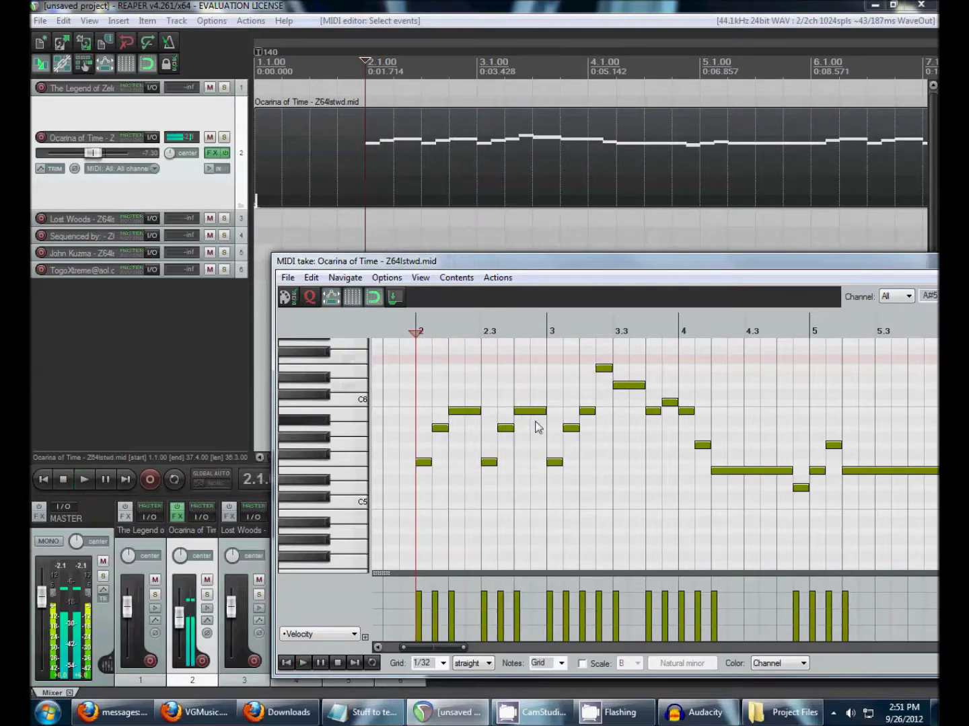
Step: Select the six opening notes, the three rising notes and the highest note in turn, and play the melody from the highest note
left_click_drag(397, 380, 535, 488)
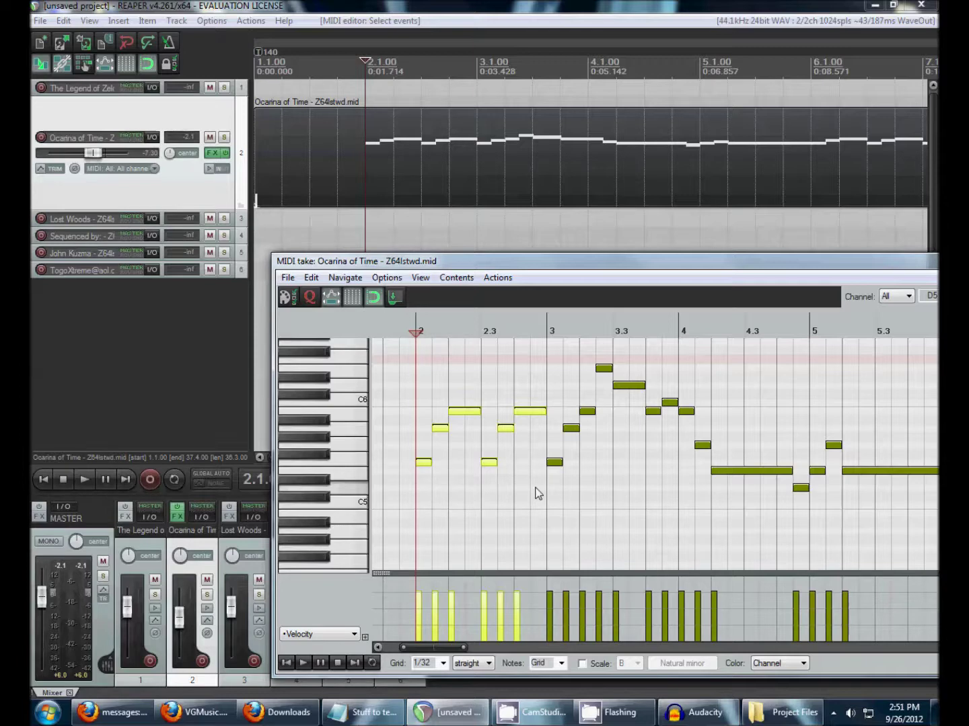
left_click_drag(552, 479, 589, 410)
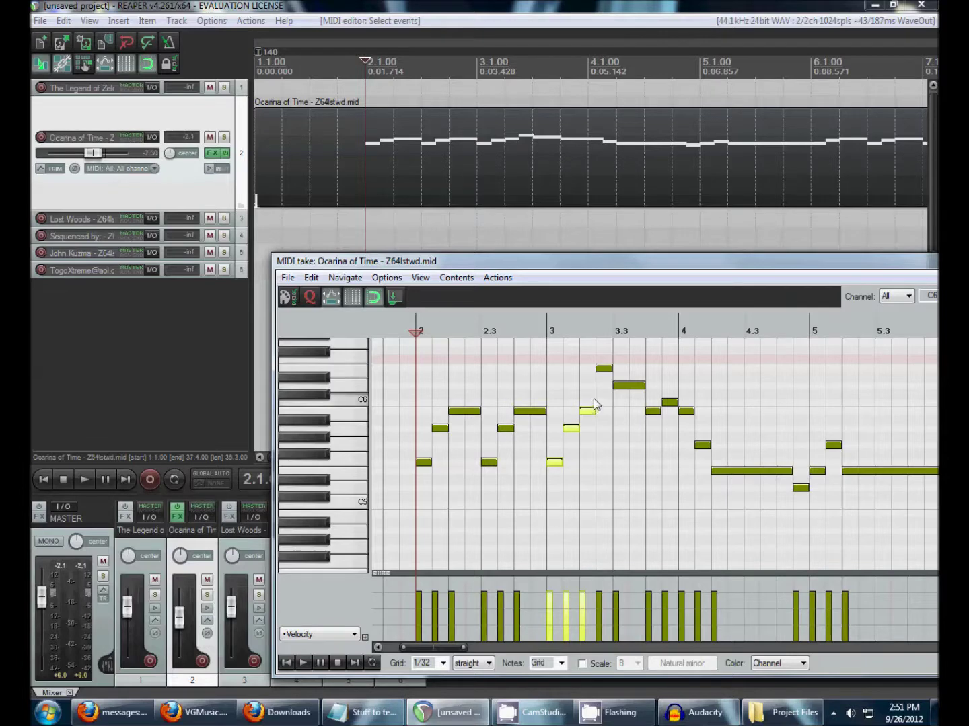
left_click(603, 369)
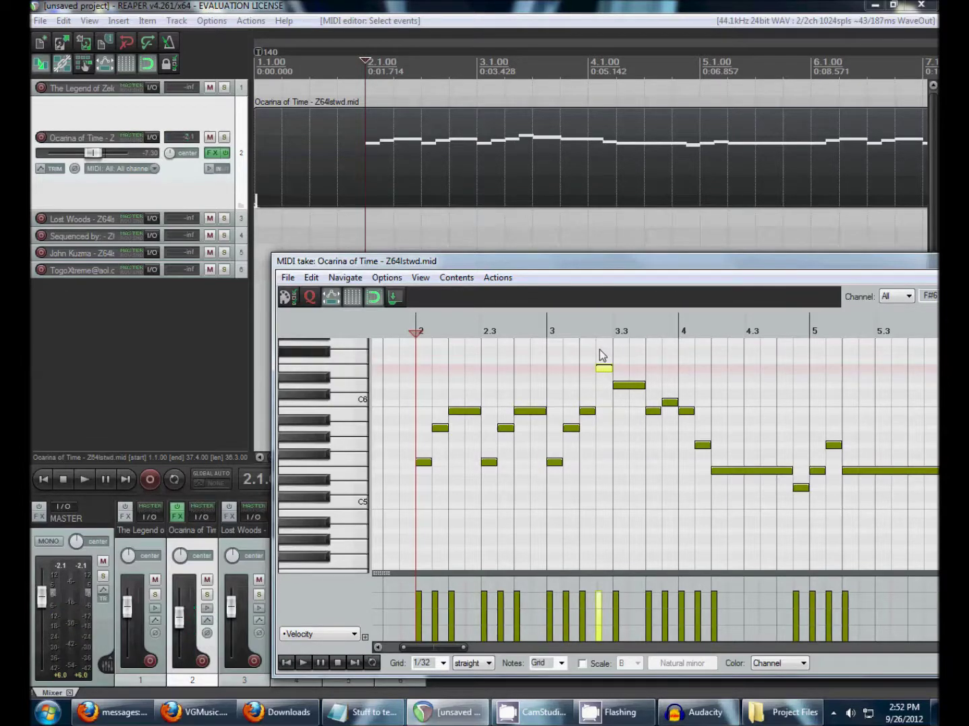
left_click(598, 353)
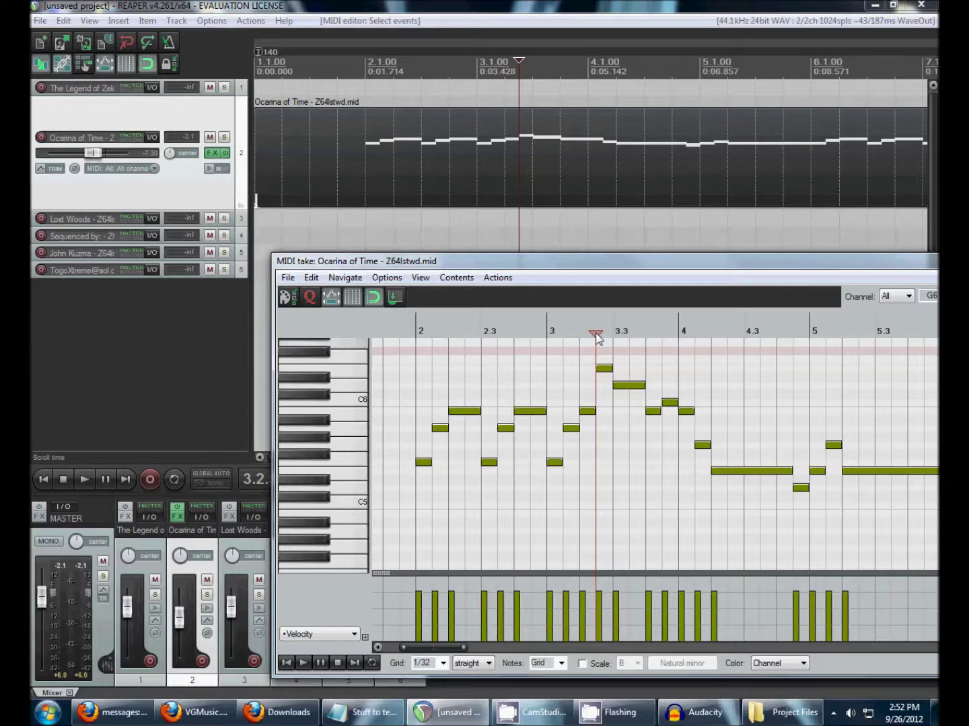
key("space")
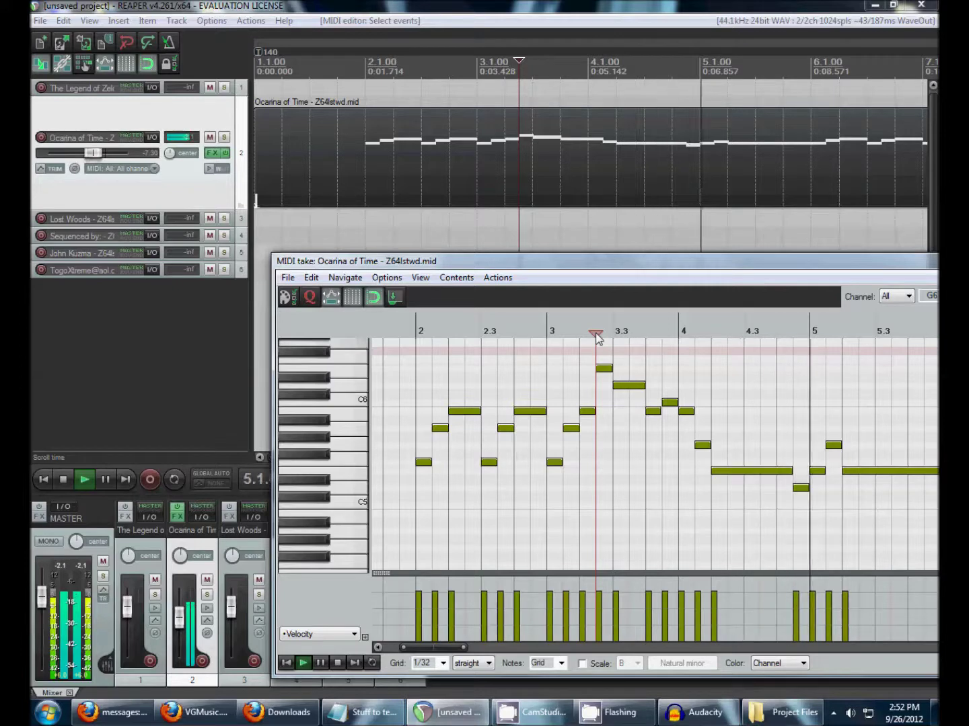
Step: Stop playback, place the edit cursor just after the start of measure 4 and select the long note in that measure
key("space")
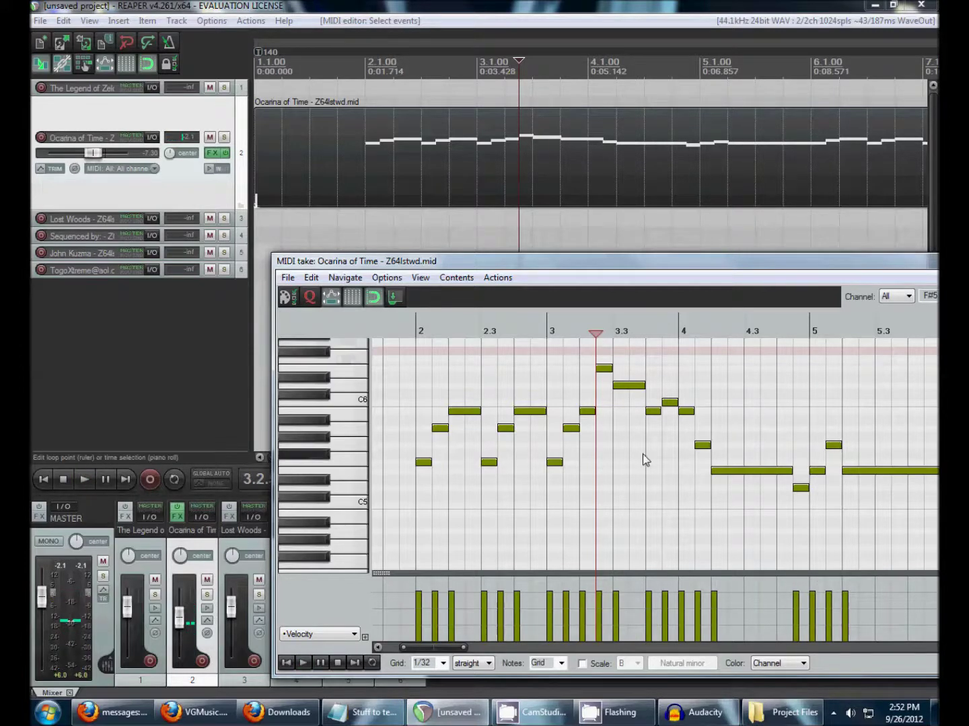
scroll(642, 454, "down", 1)
scroll(700, 393, "up", 1)
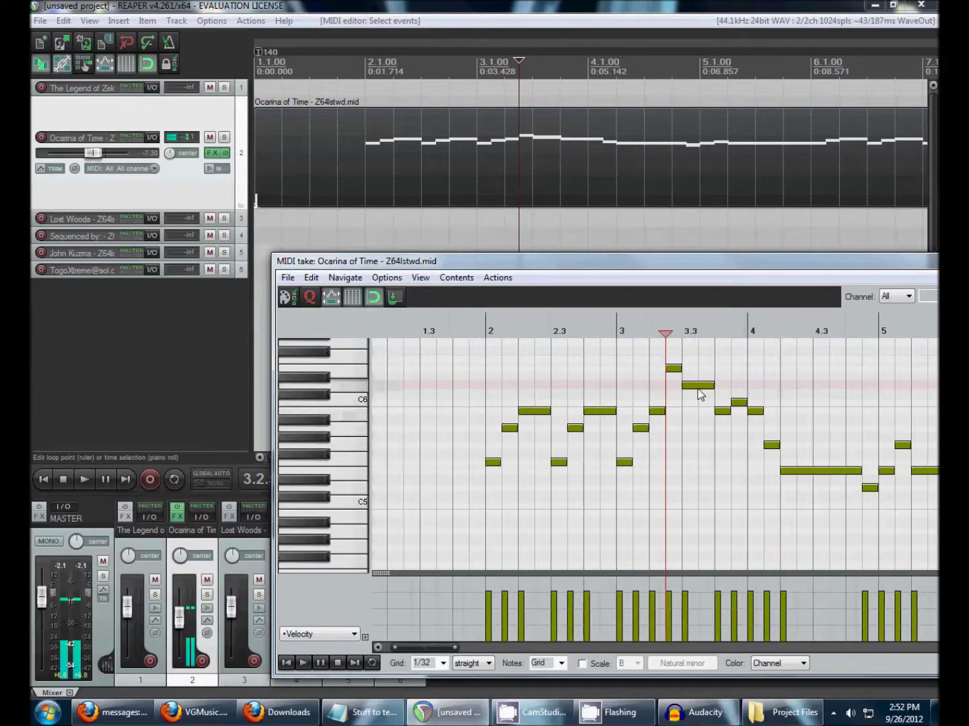
left_click(754, 373)
scroll(754, 373, "up", 1)
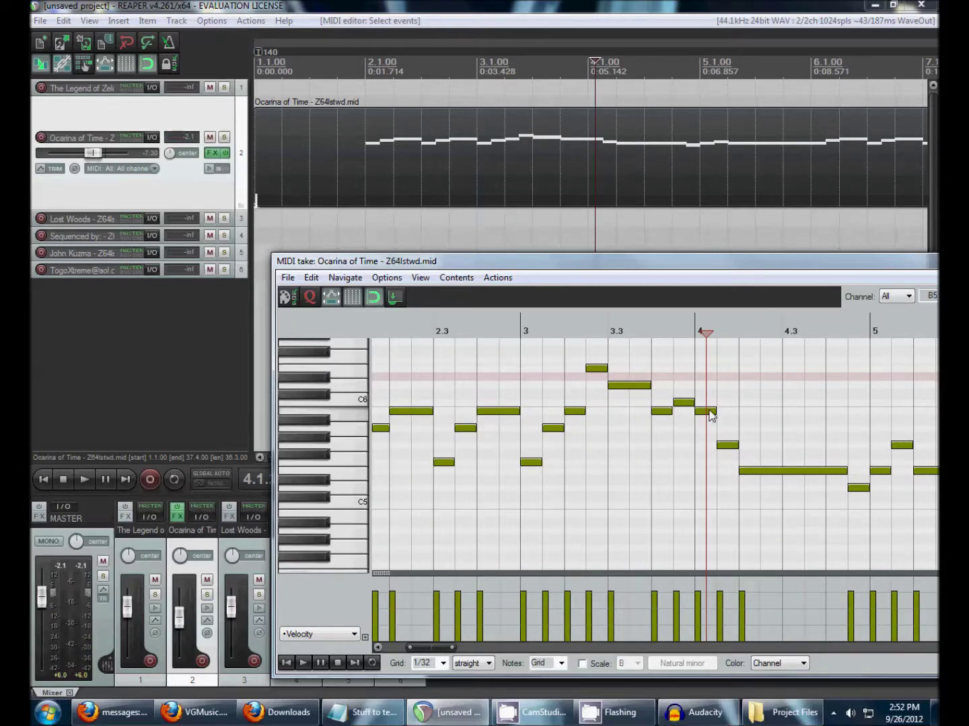
scroll(702, 408, "down", 1)
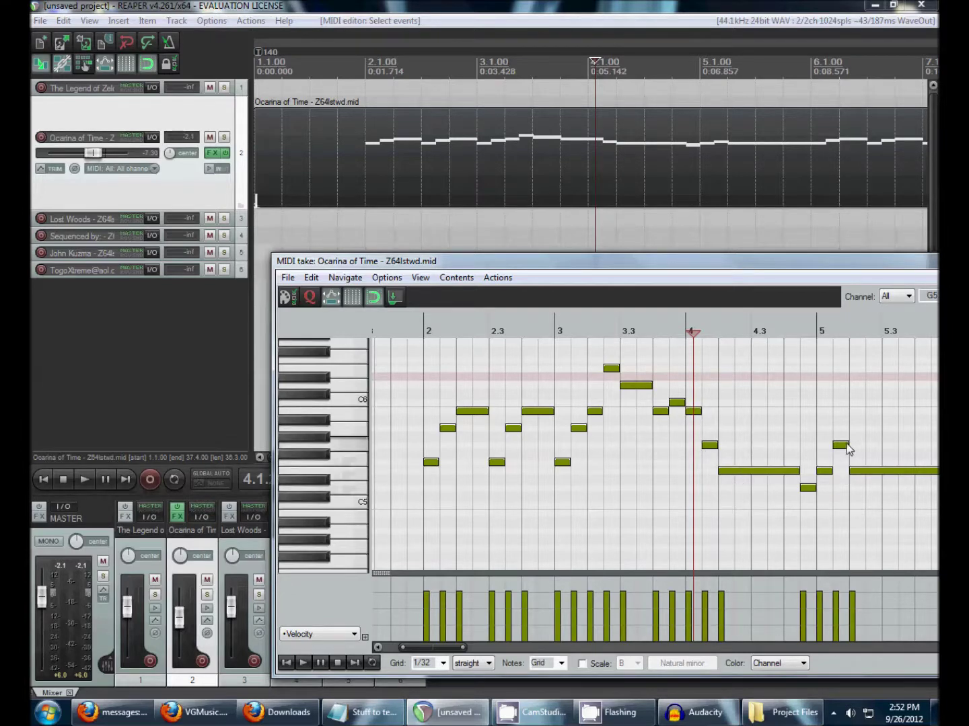
left_click(762, 471)
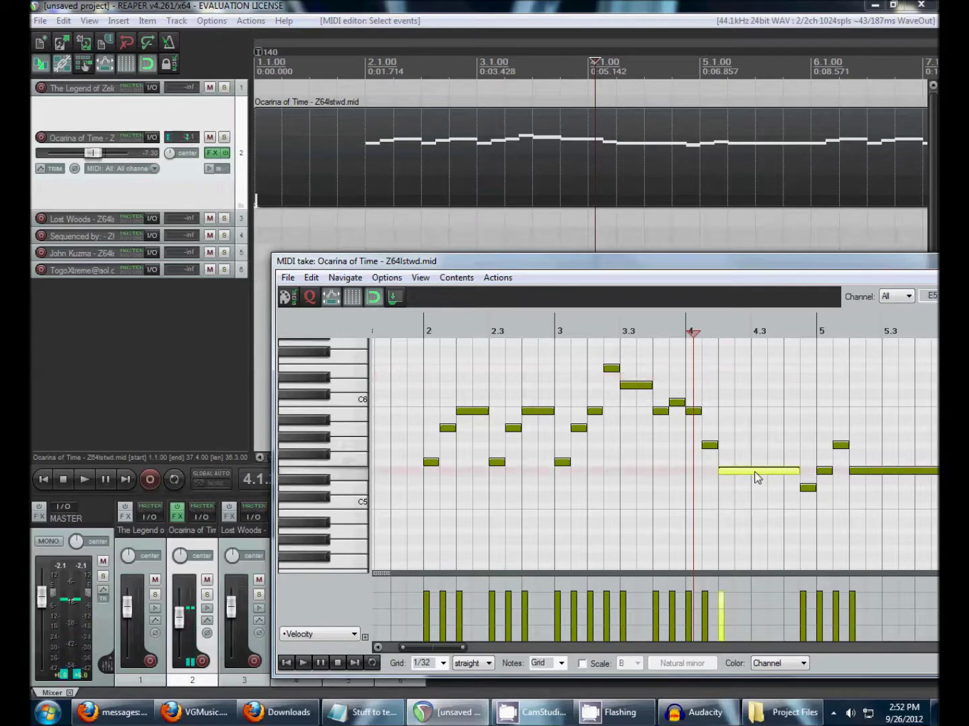
scroll(833, 476, "down", 2)
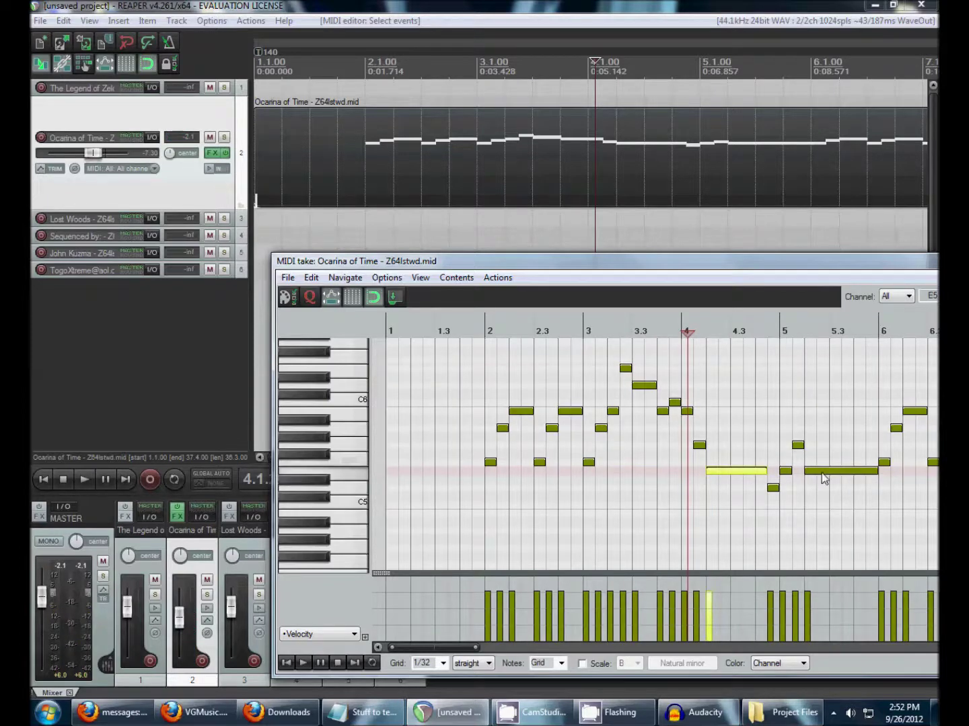
scroll(825, 477, "down", 2)
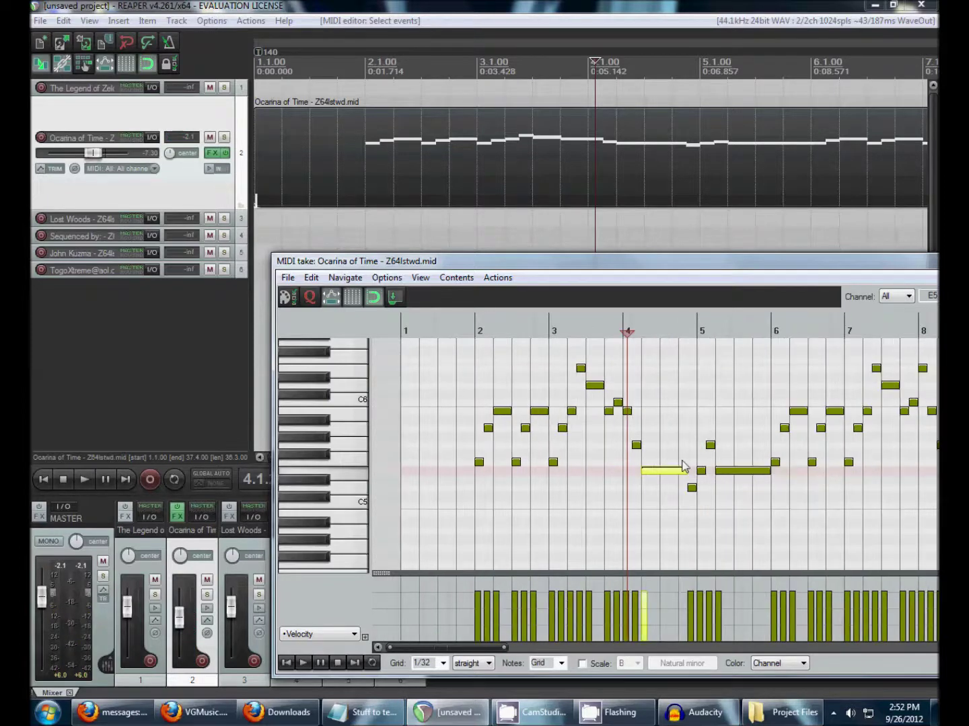
Step: Place the edit cursor just before measure 2, play the melody from there and stop playback
left_click(480, 463)
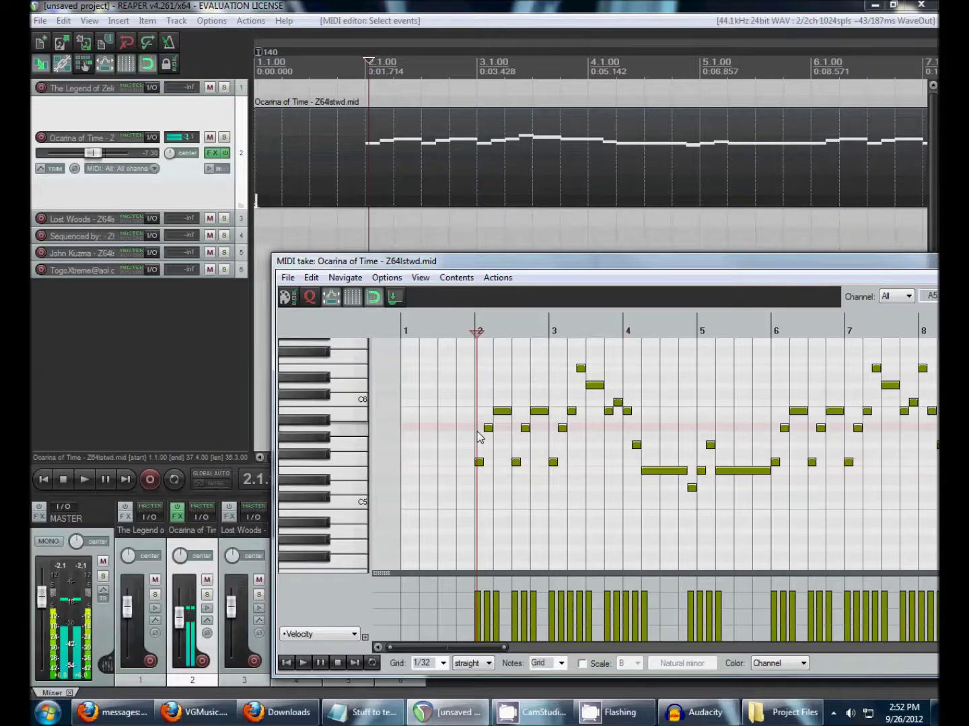
scroll(489, 441, "up", 2)
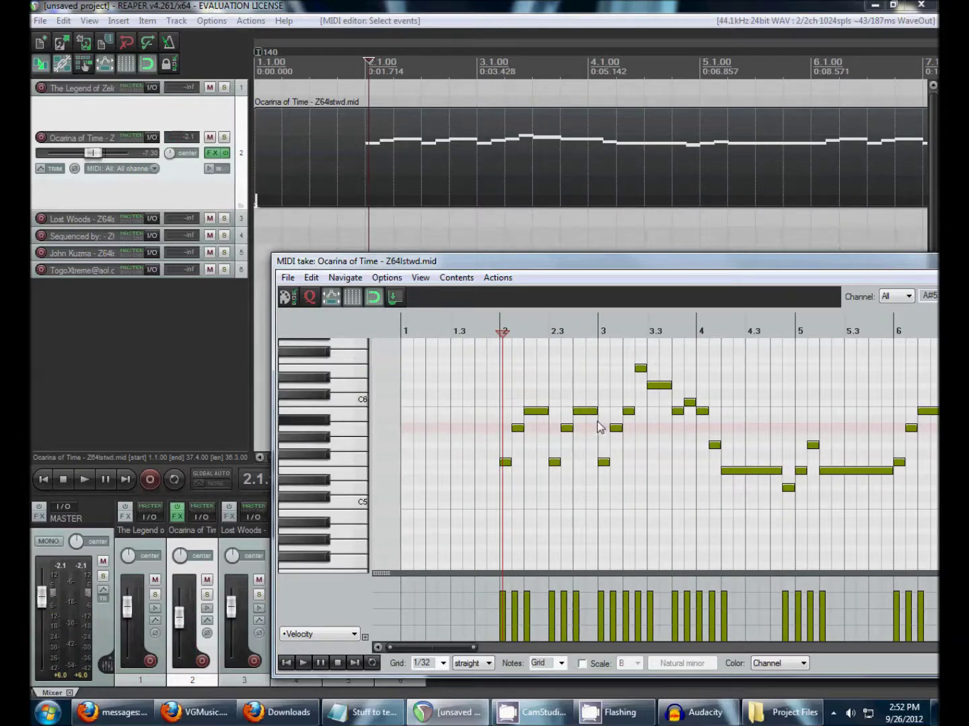
left_click(496, 428)
key("space")
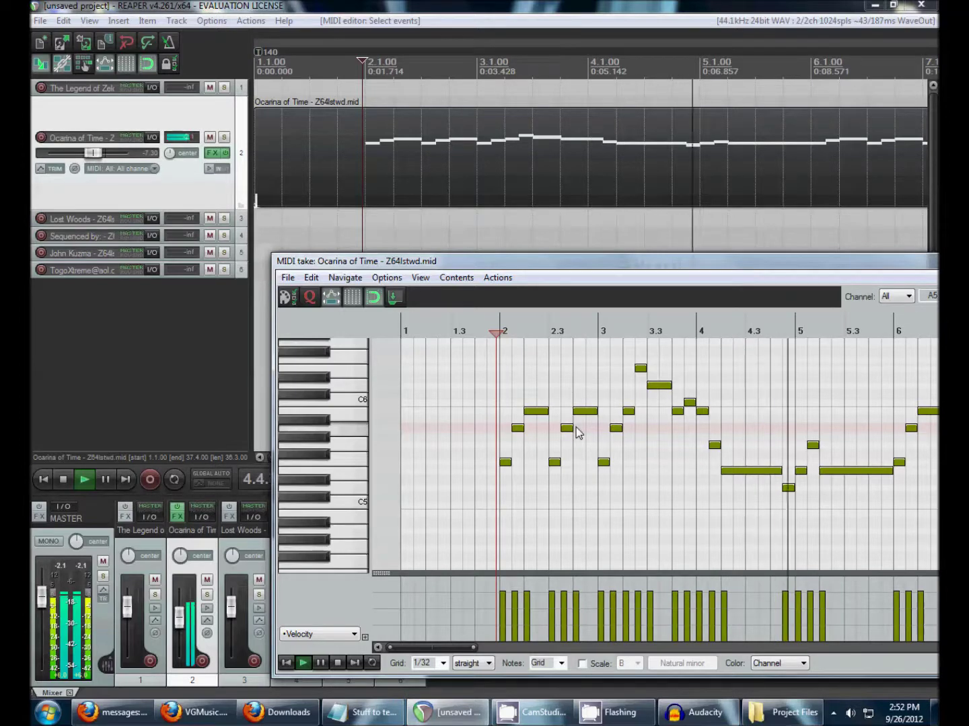
scroll(801, 395, "down", 1)
key("space")
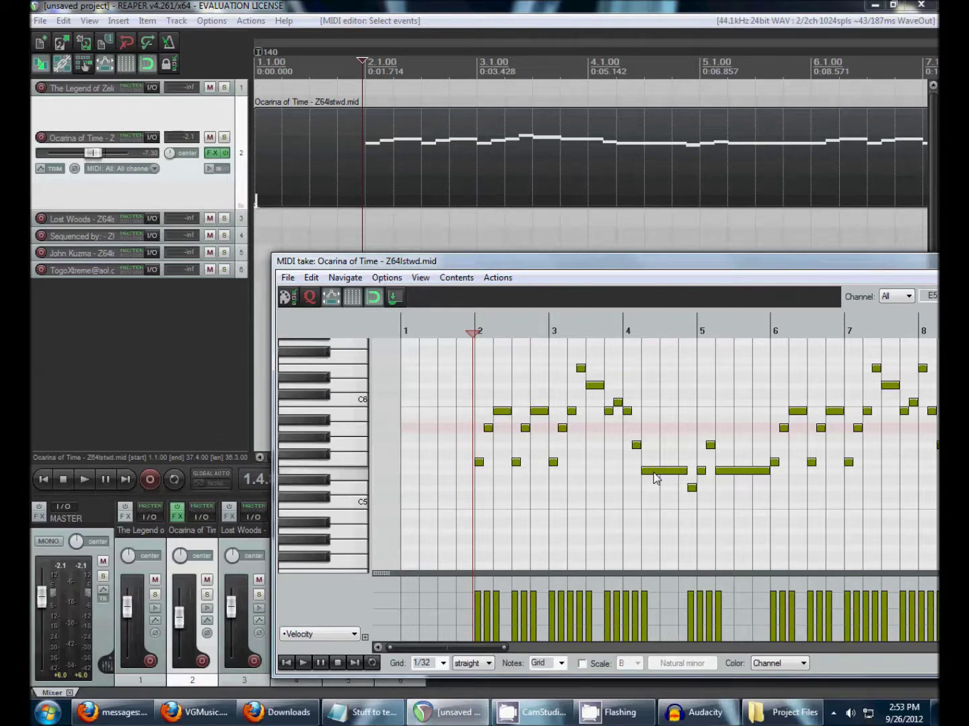
Step: Compare the phrases starting at measures 6 and 2 by placing the edit cursor at the start of each in turn
scroll(715, 428, "up", 1)
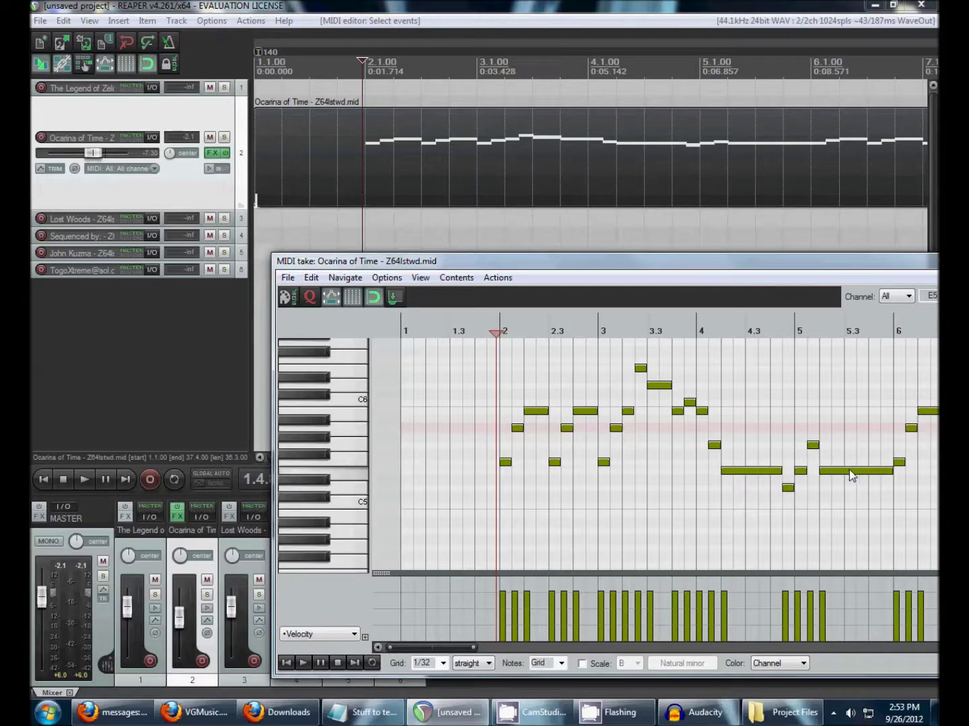
left_click(899, 452)
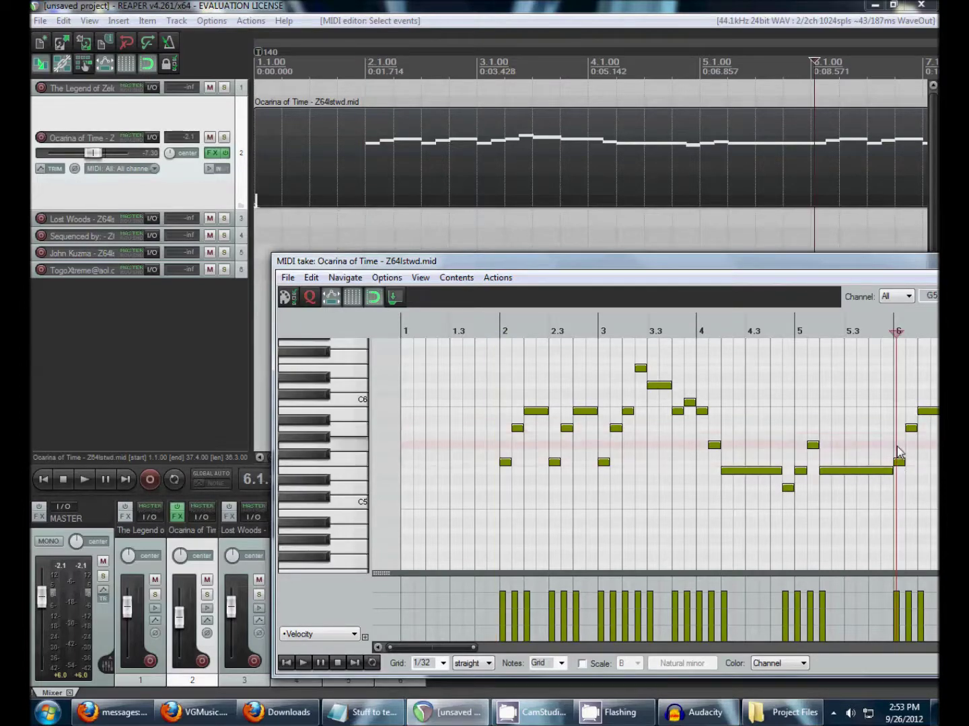
scroll(897, 445, "up", 2)
scroll(897, 446, "down", 3)
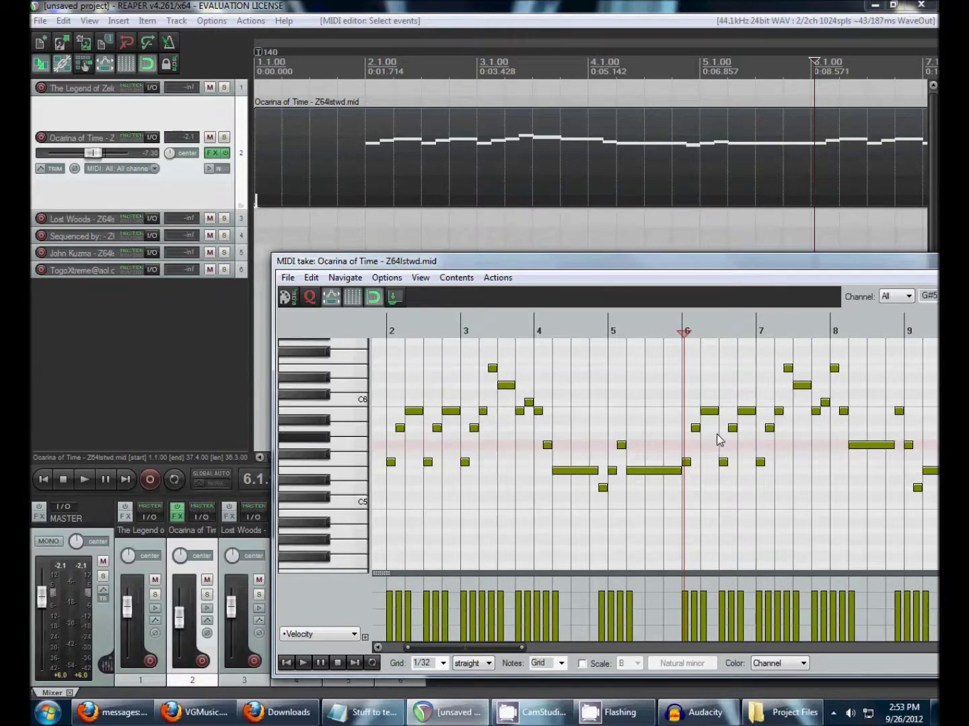
scroll(717, 434, "down", 1)
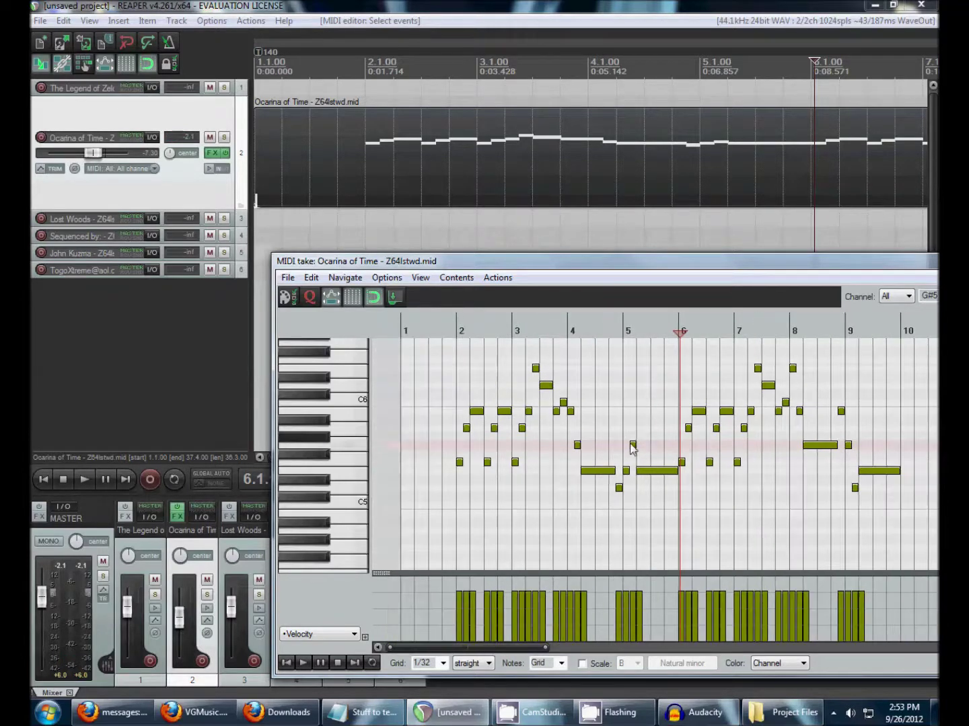
left_click(456, 384)
scroll(541, 497, "up", 1)
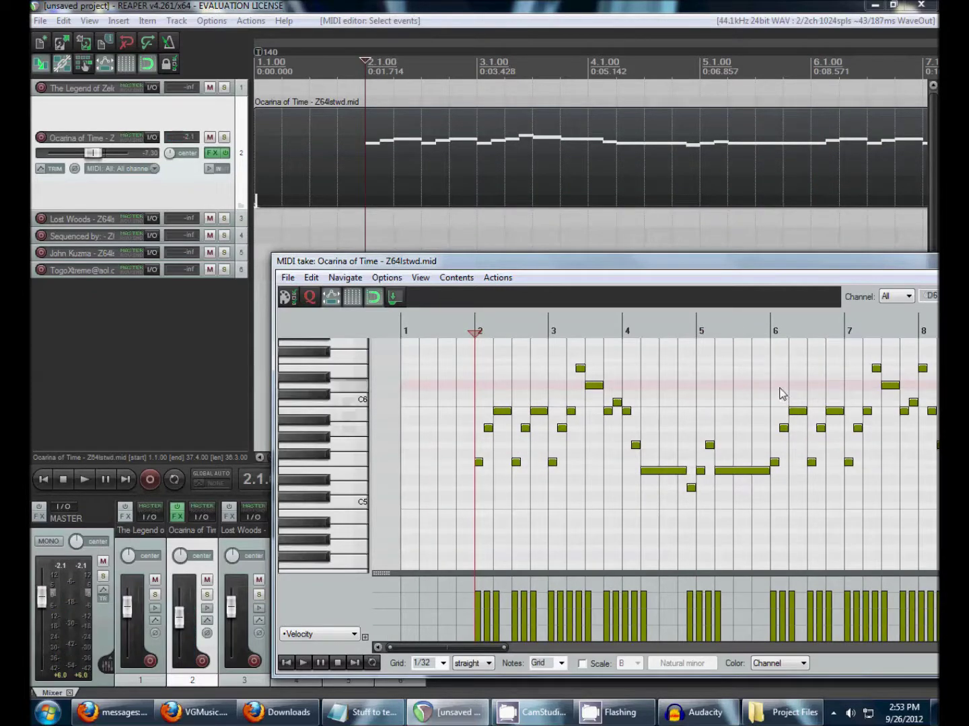
scroll(787, 377, "down", 1)
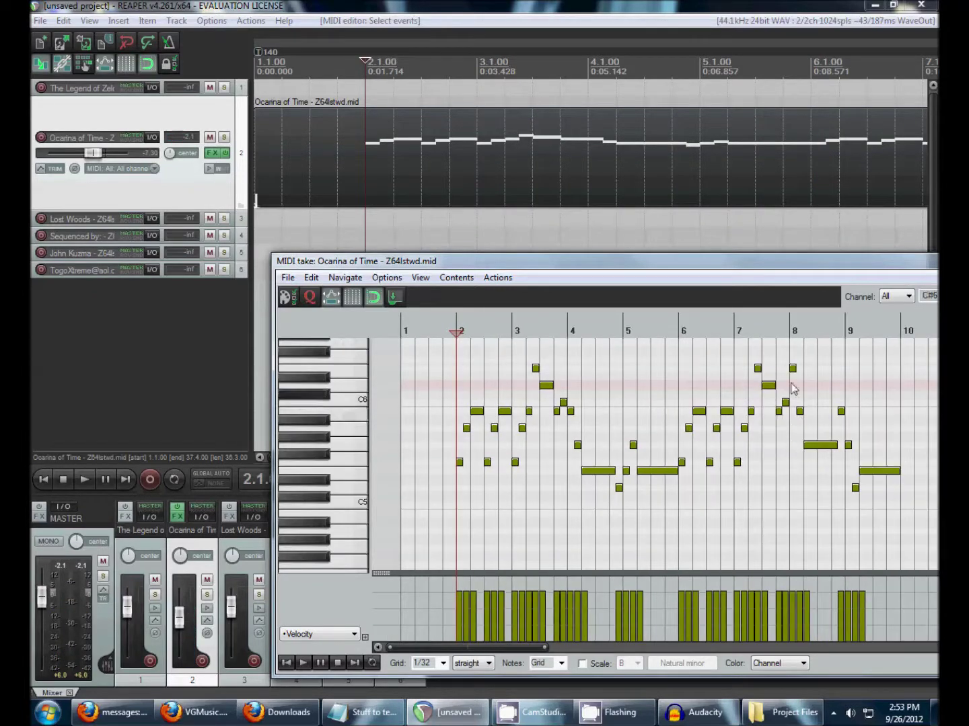
Step: Place the edit cursor at measure 8 and examine the high note there against the surrounding phrase
left_click(791, 384)
scroll(789, 381, "up", 1)
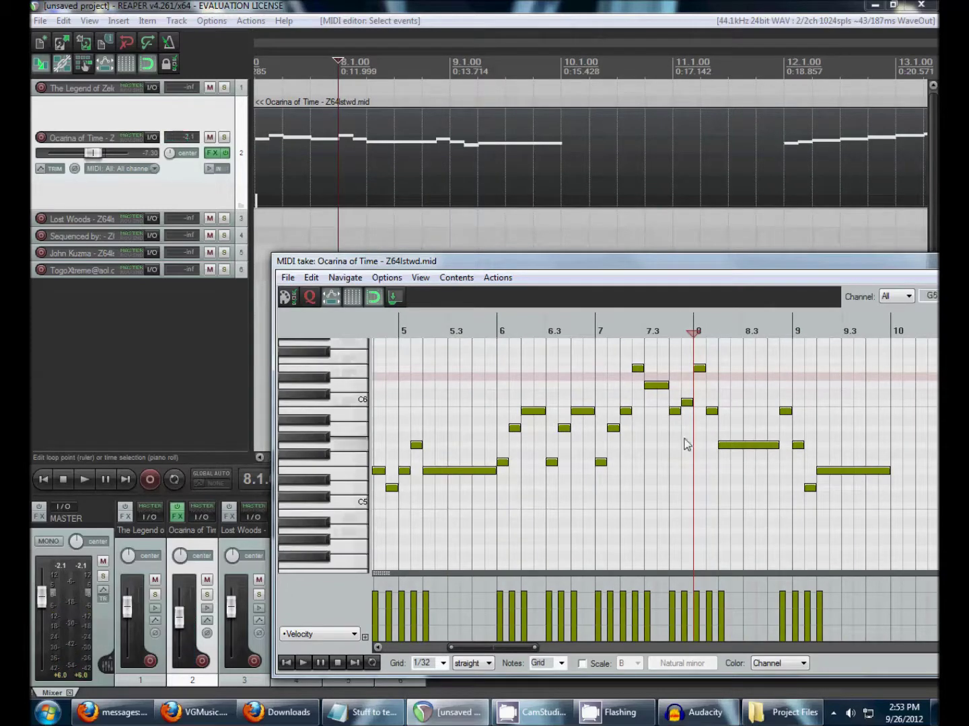
scroll(686, 445, "down", 1)
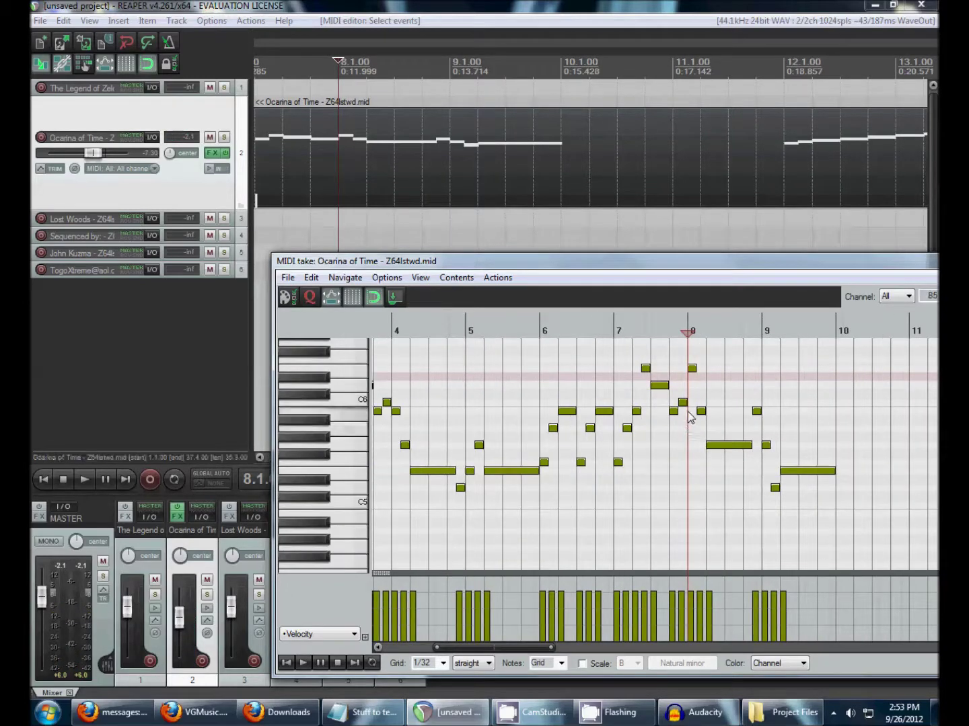
scroll(681, 403, "down", 1)
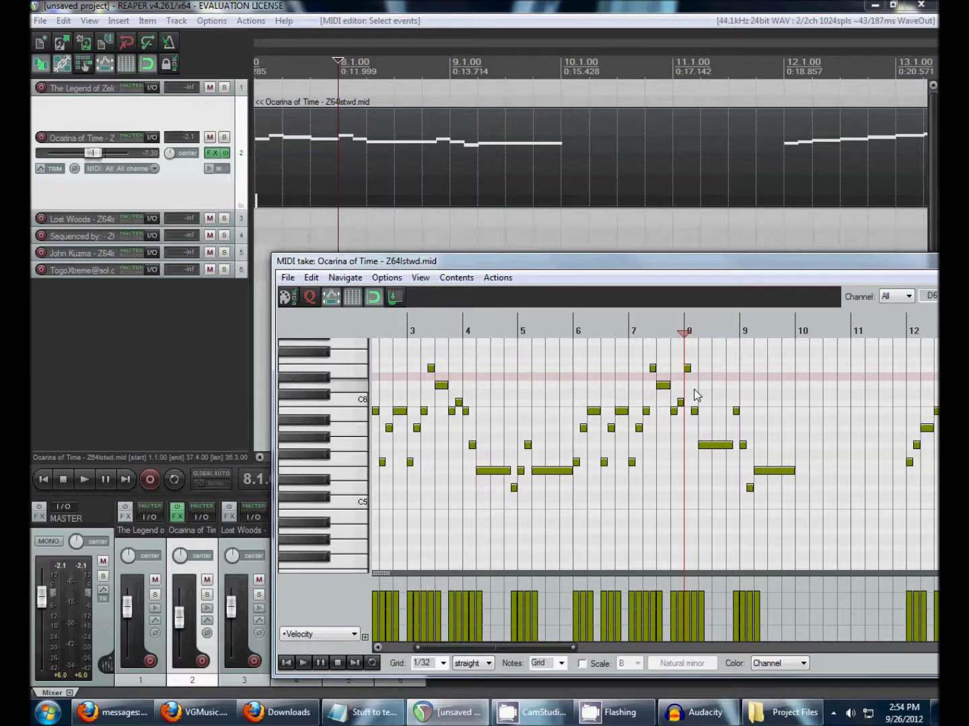
scroll(696, 395, "up", 2)
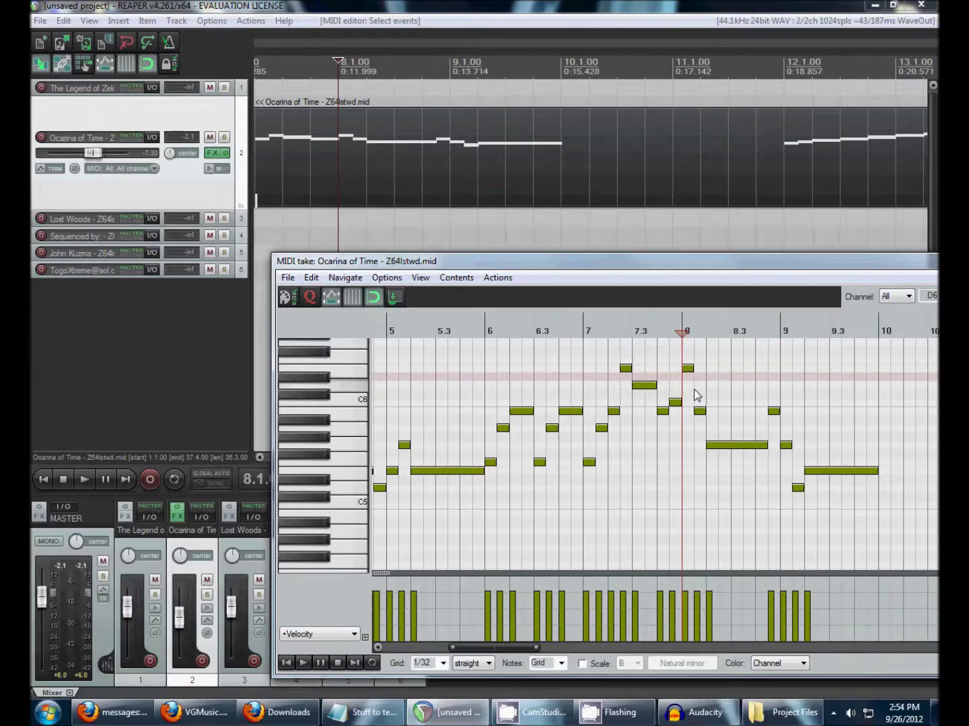
left_click(688, 370)
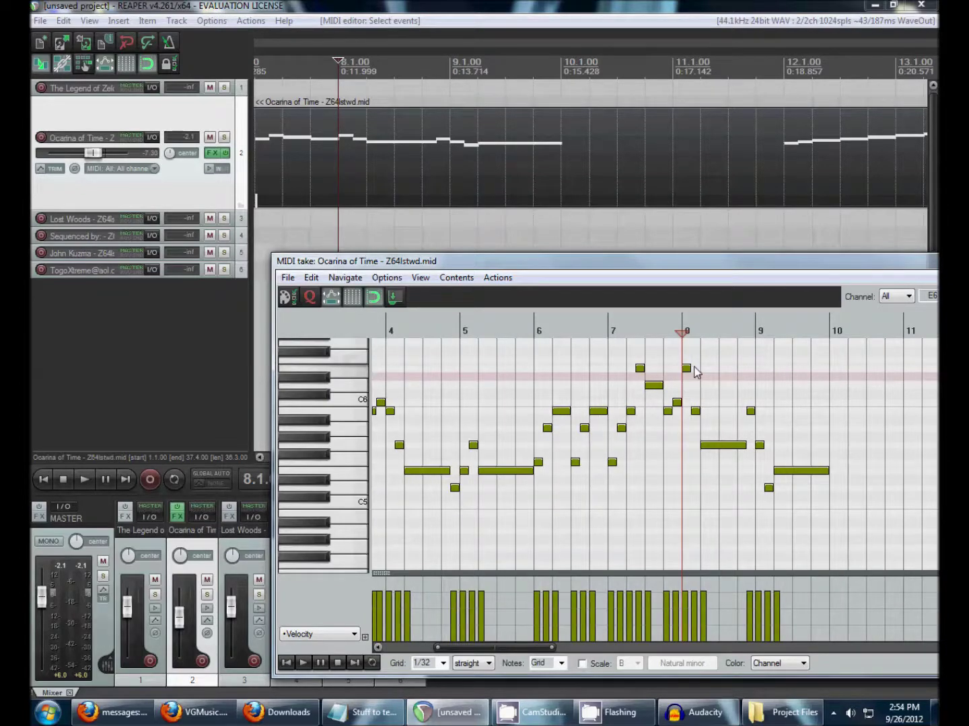
scroll(696, 373, "down", 2)
scroll(698, 372, "up", 3)
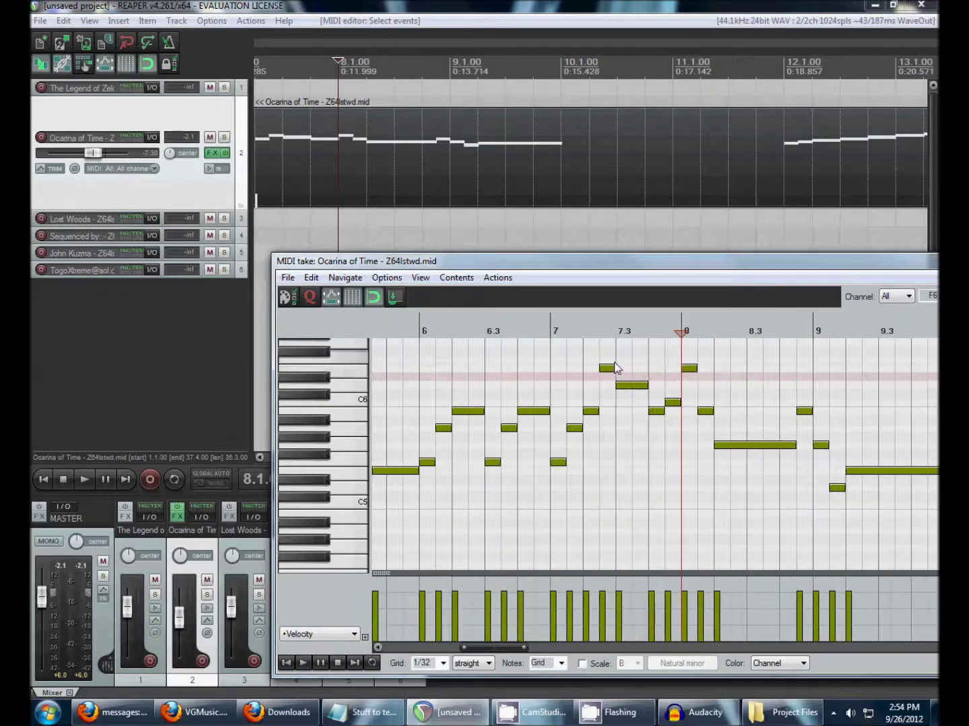
scroll(611, 380, "down", 3)
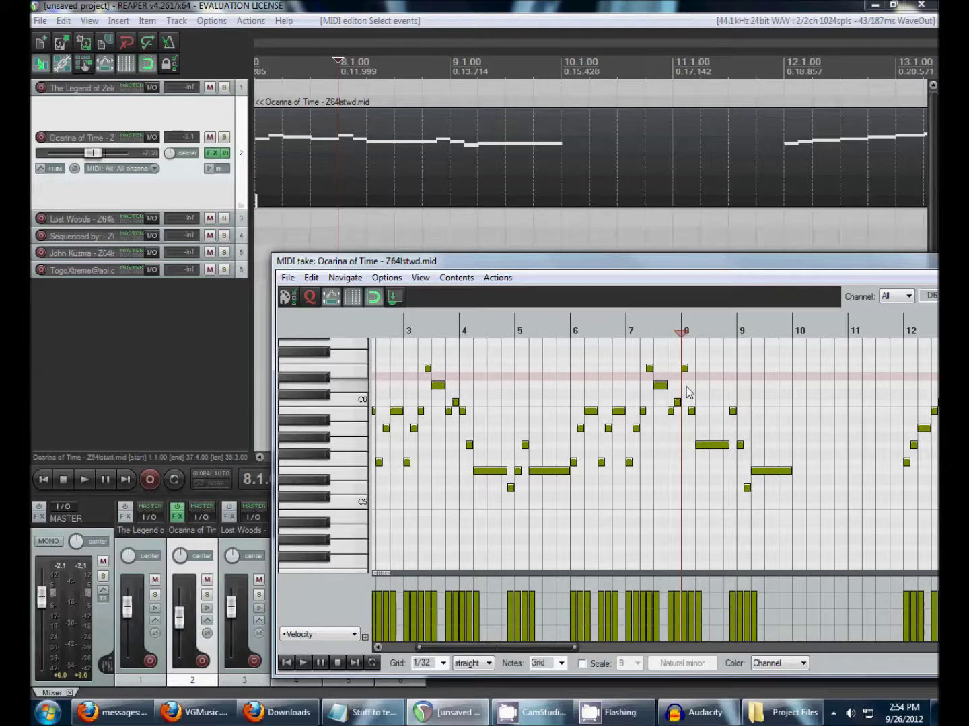
scroll(686, 391, "up", 1)
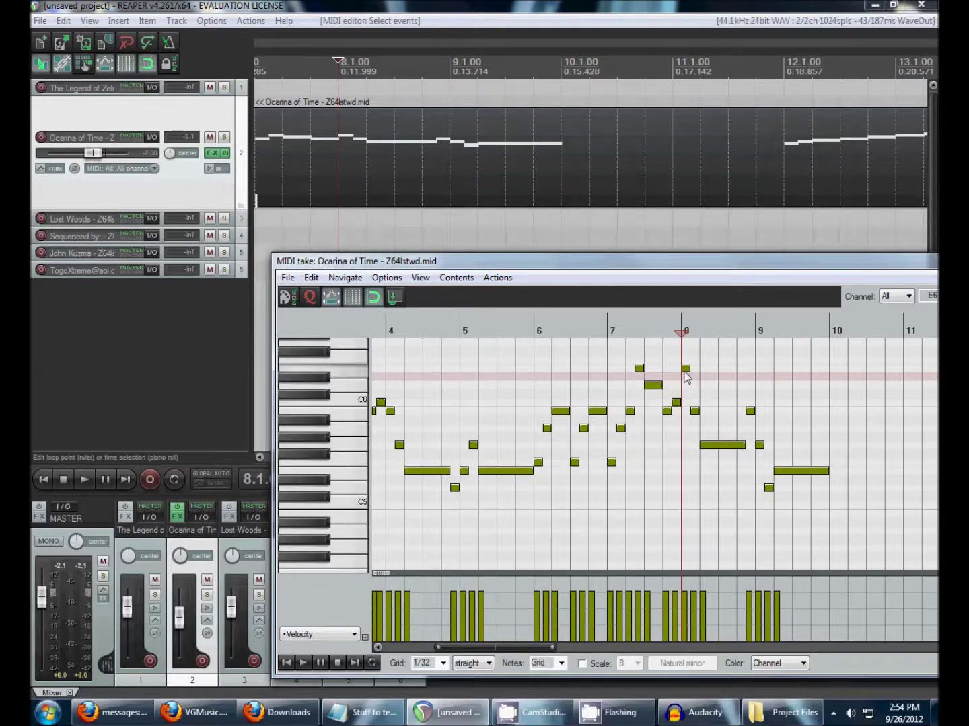
Step: Select in turn the three falling notes of measure 4, those of measure 8, measure 6's six notes, measure 8's long note and measure 9's last three notes
left_click_drag(390, 396, 420, 489)
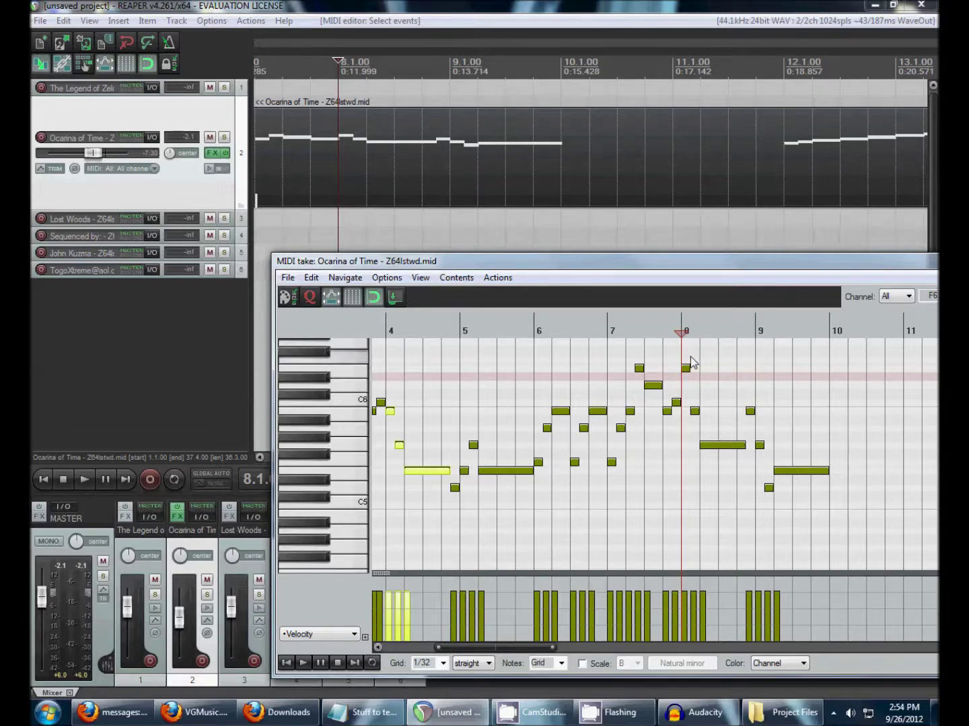
left_click_drag(688, 355, 724, 469)
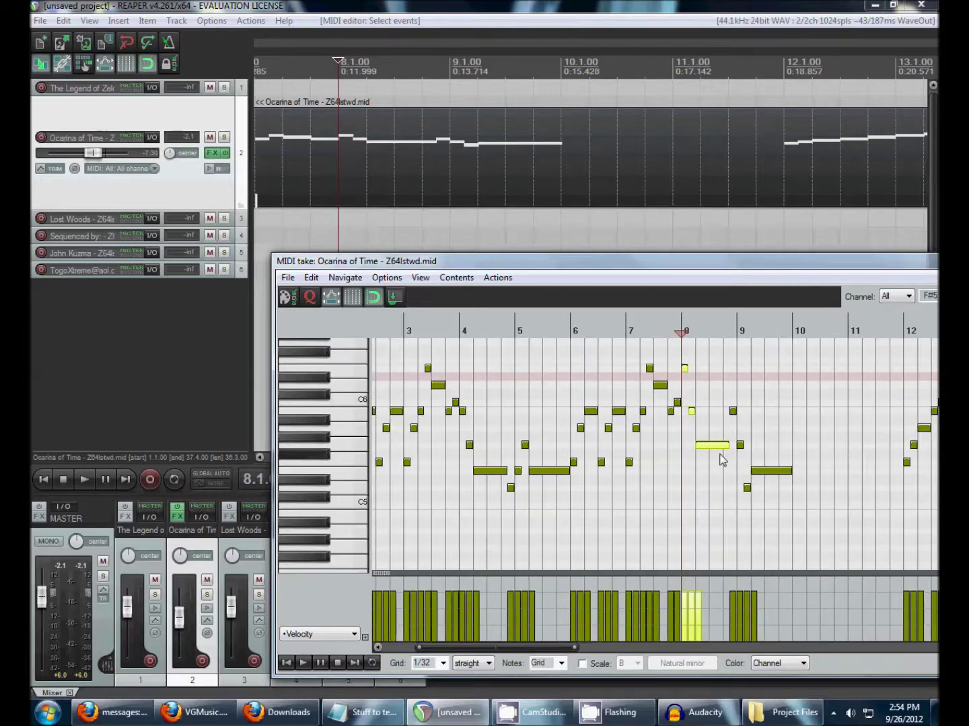
scroll(558, 396, "up", 2)
left_click_drag(489, 398, 576, 501)
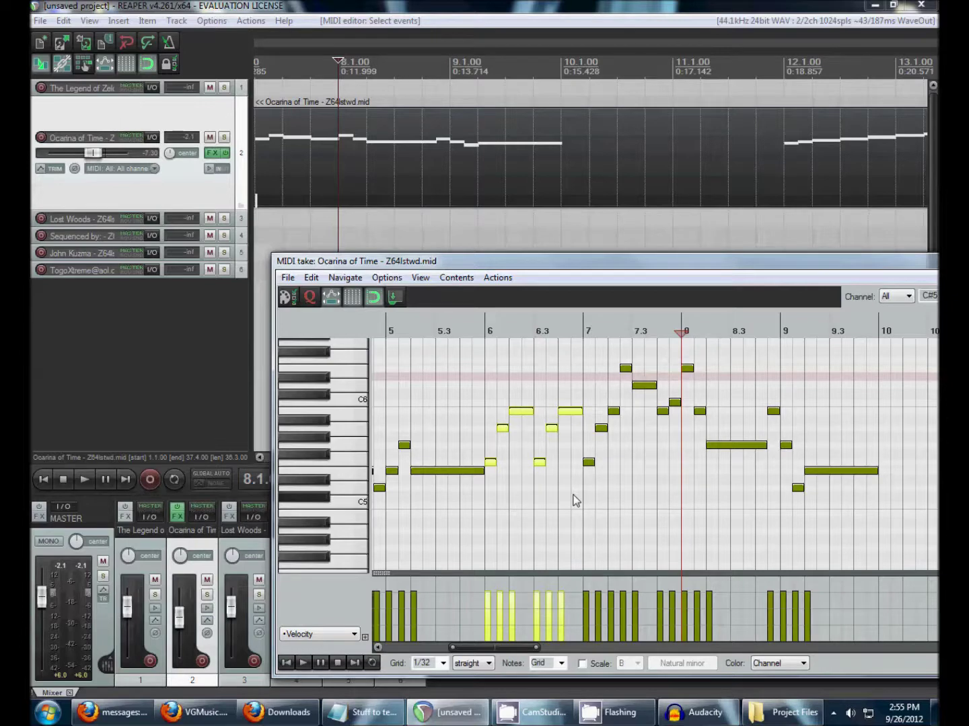
left_click(728, 445)
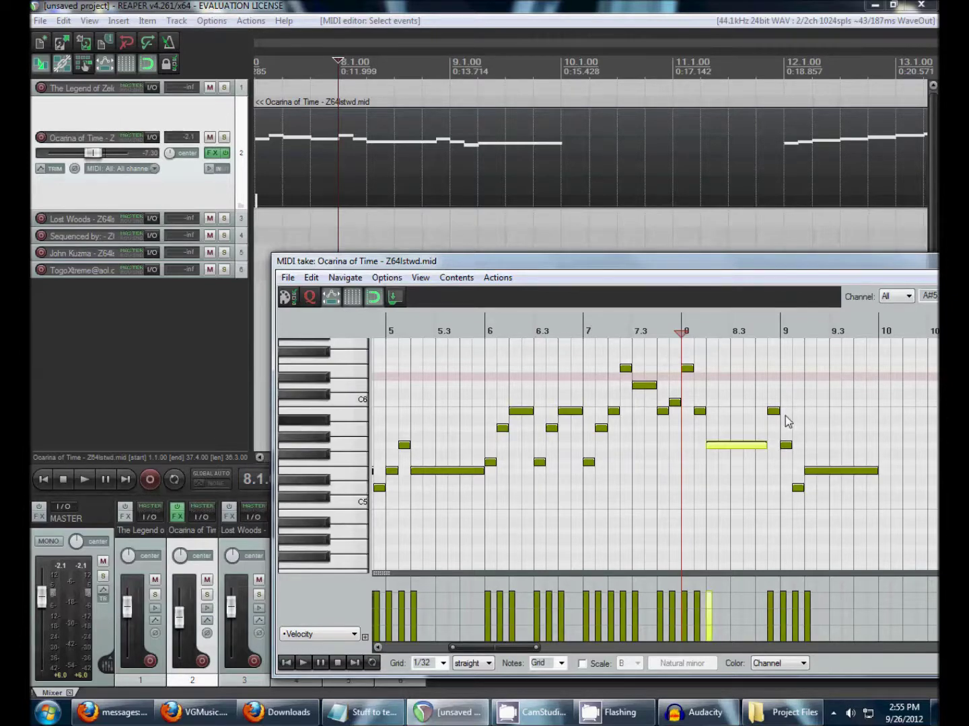
left_click_drag(785, 428, 840, 506)
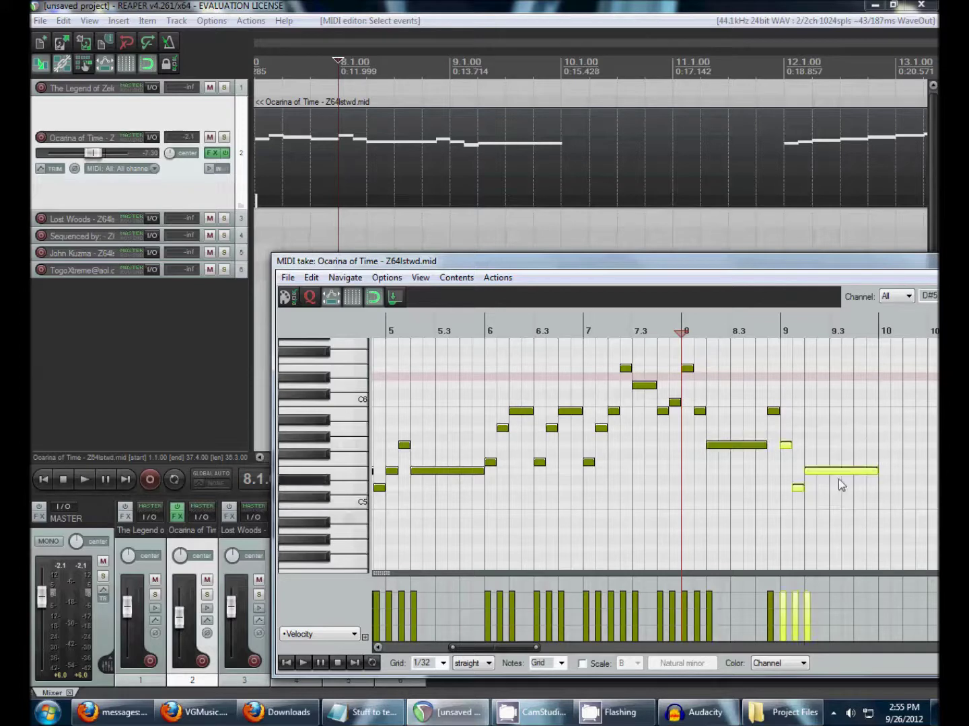
Step: Play the phrase ending from measure 8, stop playback, and select the three short notes leading into the long note of measure 9
scroll(800, 443, "down", 2)
key("space")
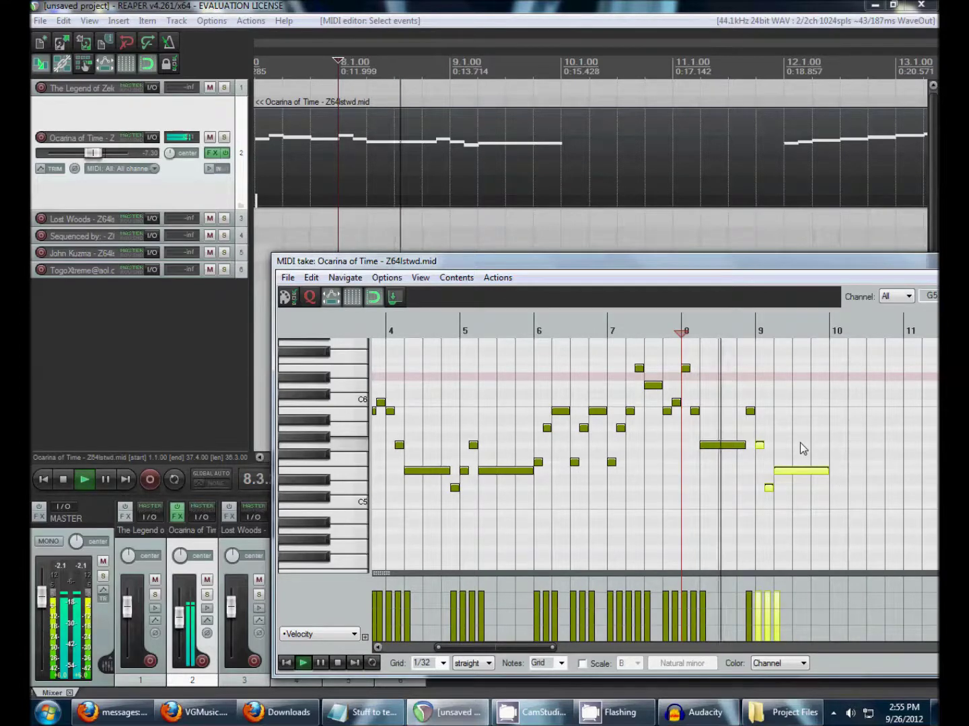
scroll(804, 464, "down", 1)
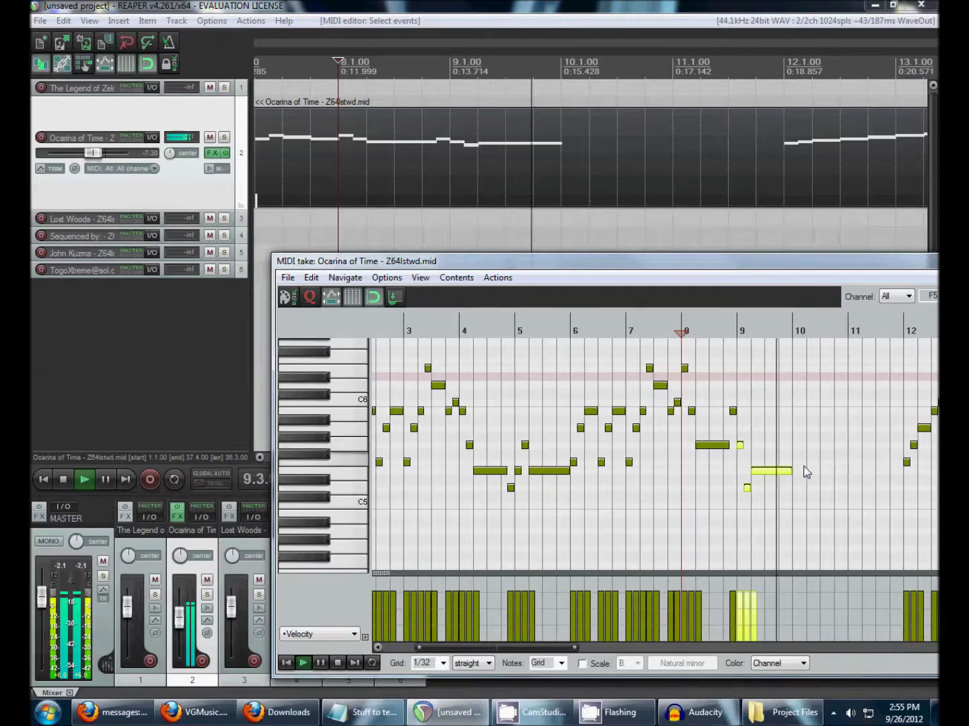
key("space")
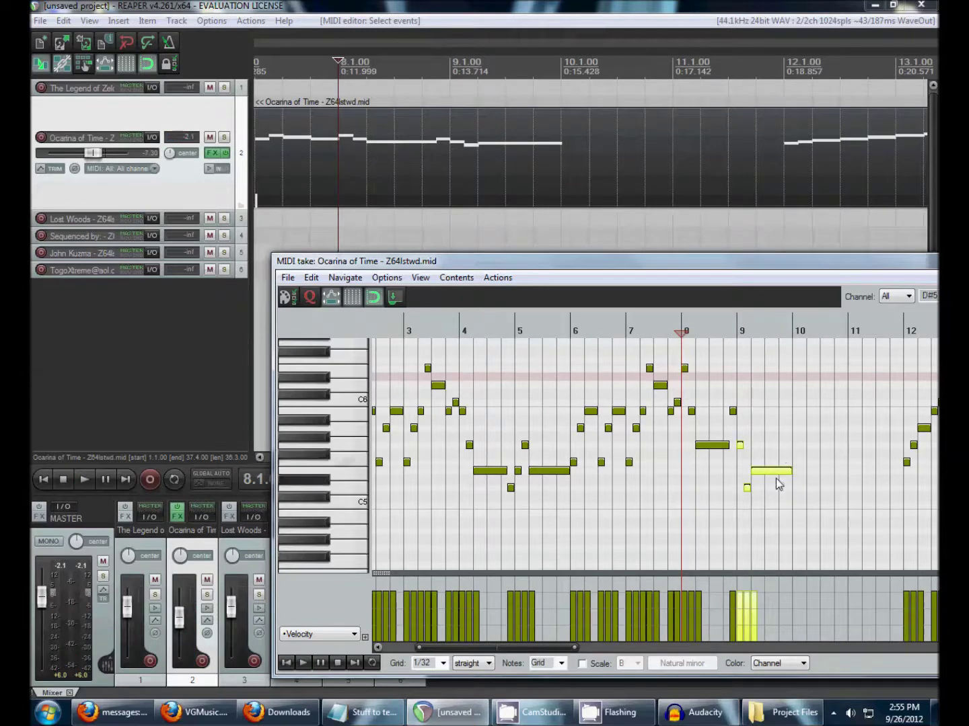
scroll(766, 464, "up", 1)
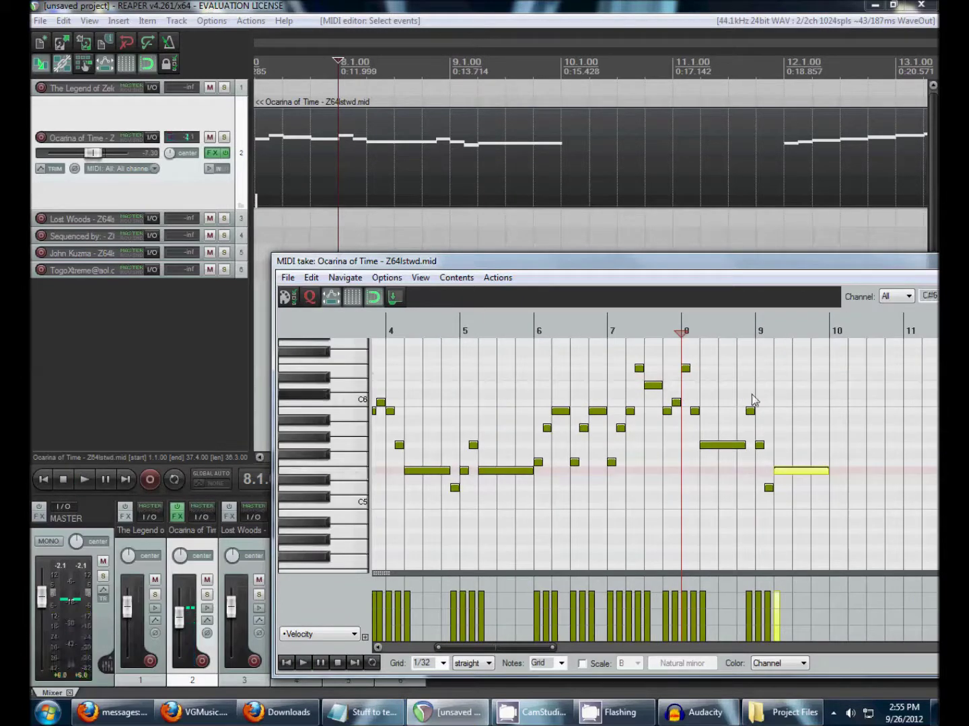
left_click_drag(779, 510, 773, 503)
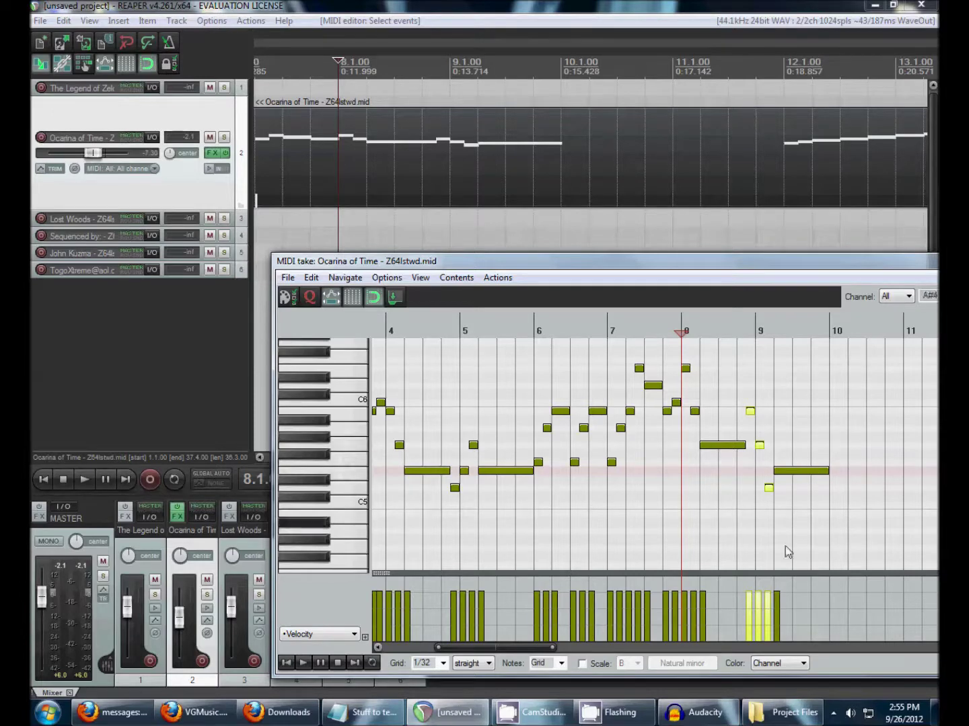
Step: Place the edit cursor at measure 12, play the start of the rising phrase there, and stop playback
scroll(848, 460, "down", 3)
left_click(844, 441)
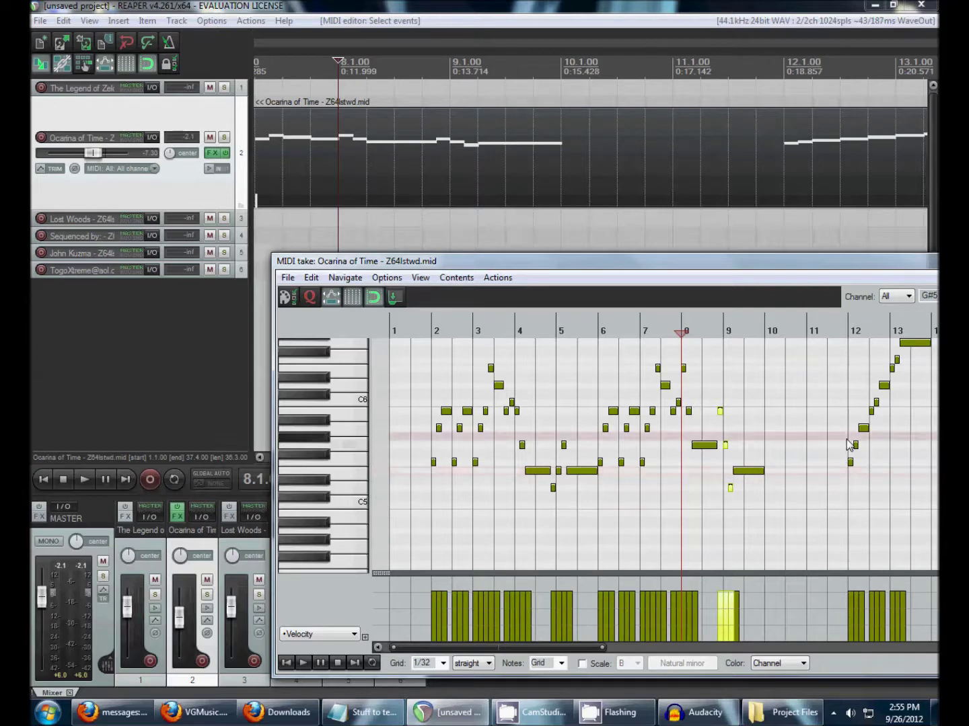
scroll(845, 441, "up", 3)
key("space")
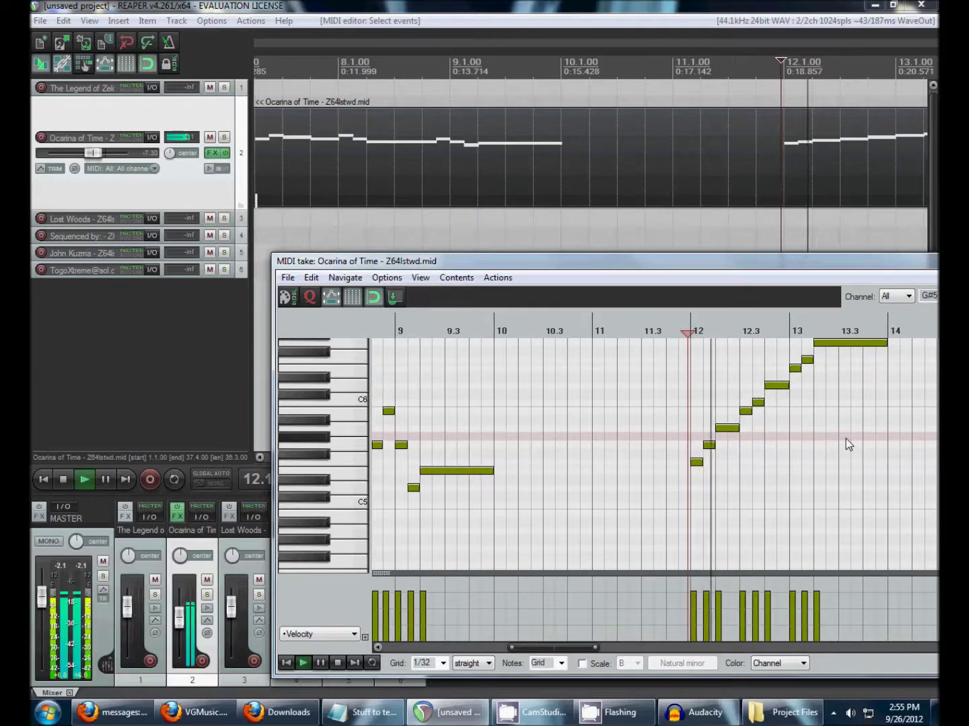
key("space")
scroll(705, 411, "up", 2)
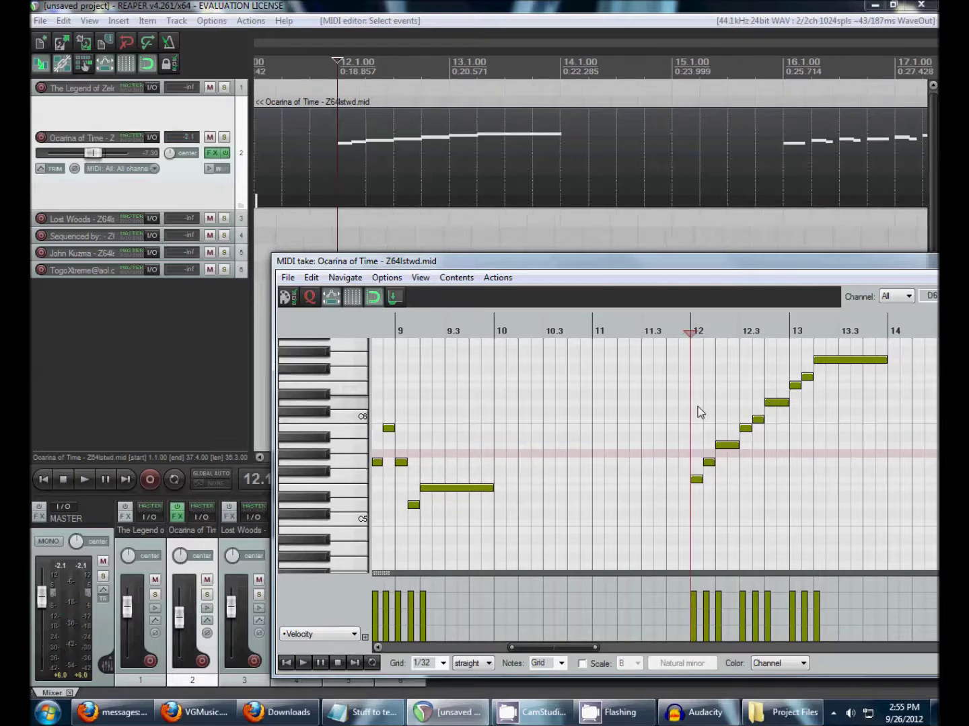
Step: Select in turn the three-note groups of the rising phrase in measures 12 and 13, ending with measure 12's first three notes
left_click_drag(688, 436, 737, 505)
left_click_drag(739, 387, 780, 458)
left_click_drag(778, 351, 900, 387)
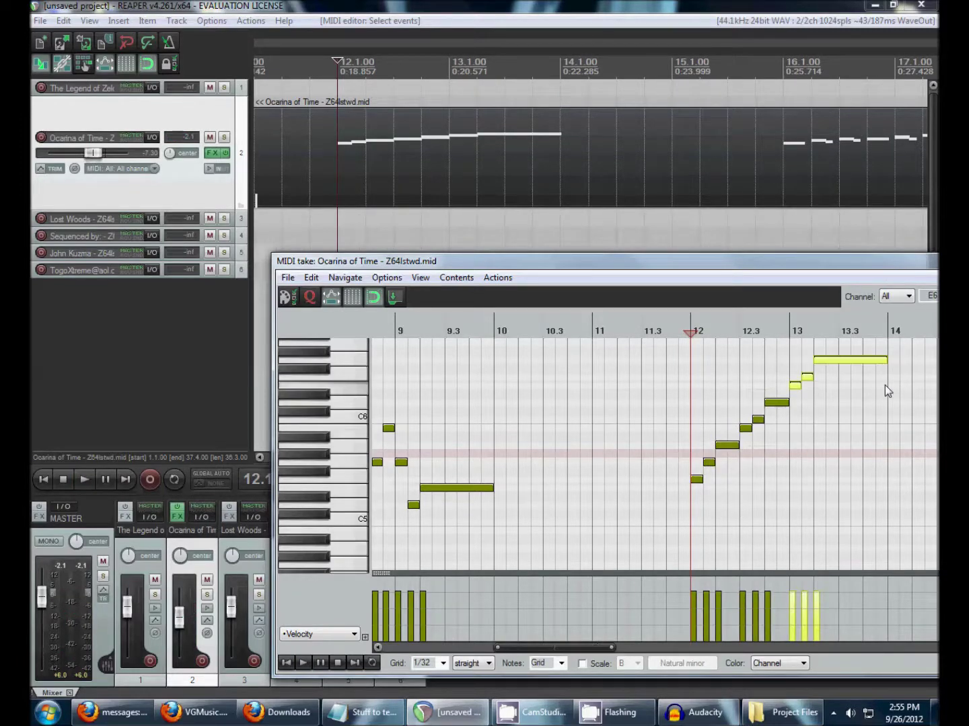
scroll(824, 416, "down", 2)
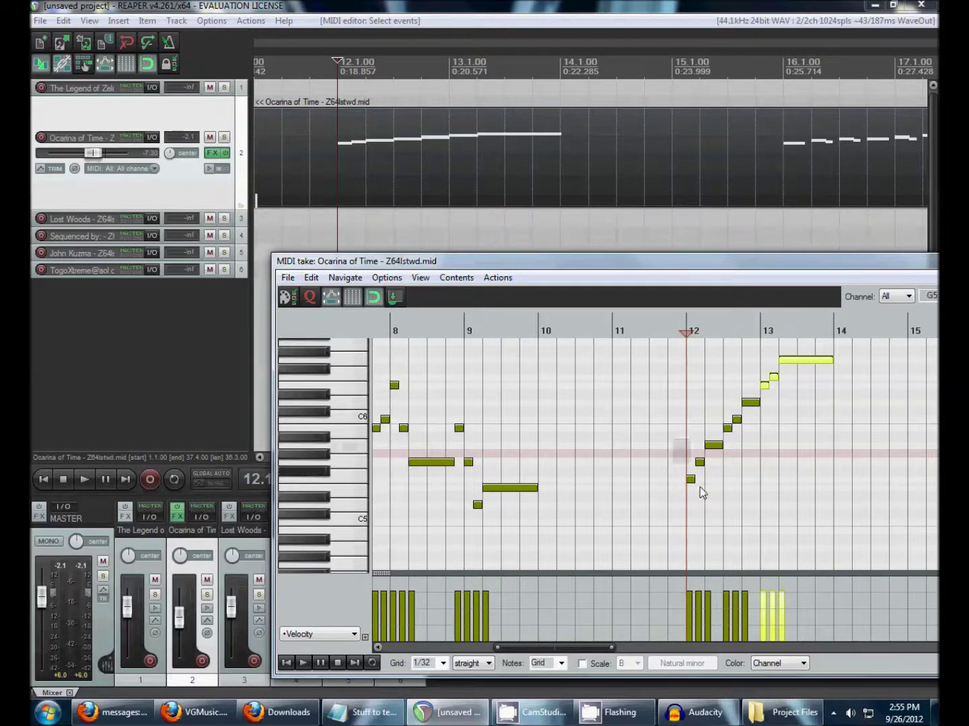
left_click_drag(674, 437, 730, 512)
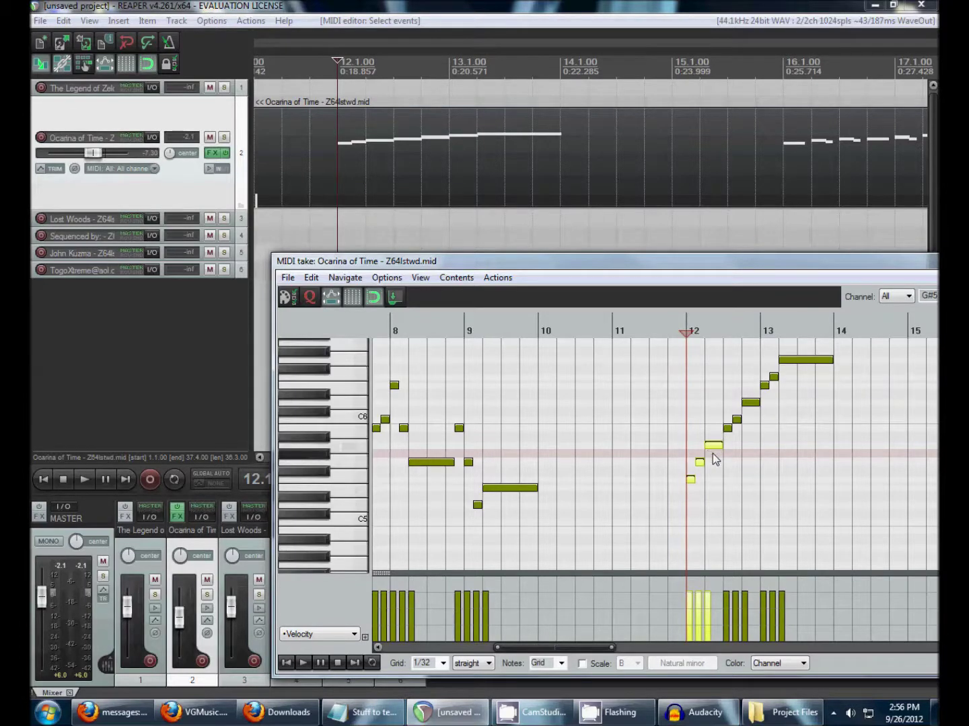
scroll(713, 457, "down", 1)
scroll(766, 403, "down", 1)
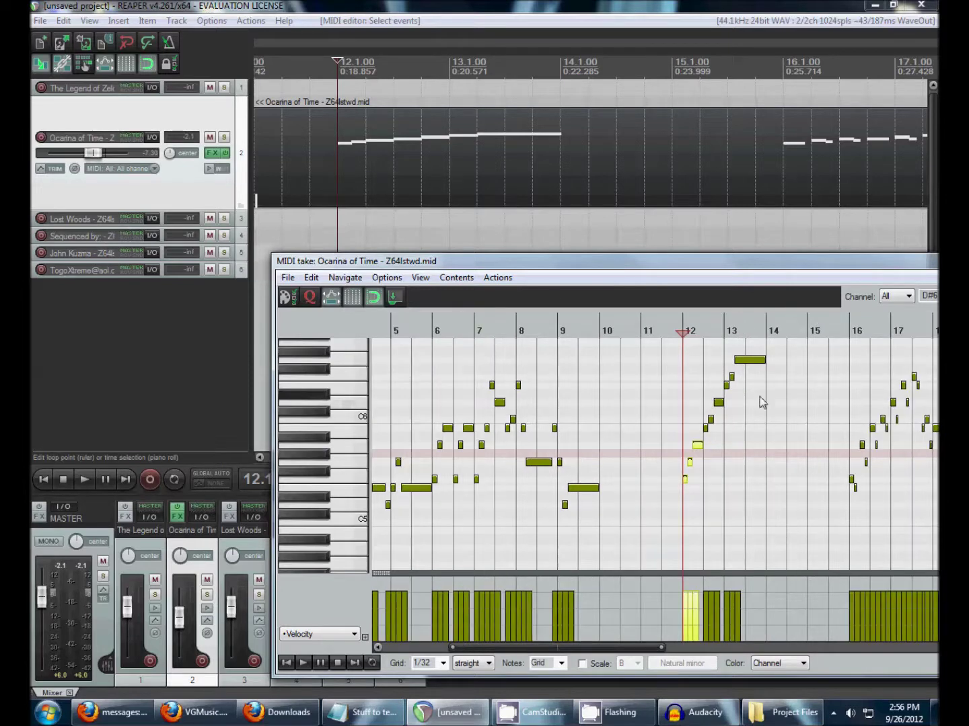
Step: Place the edit cursor in measure 16 and compare its phrase with the earlier one by selecting measure 12's first three notes
left_click(857, 389)
scroll(857, 390, "up", 2)
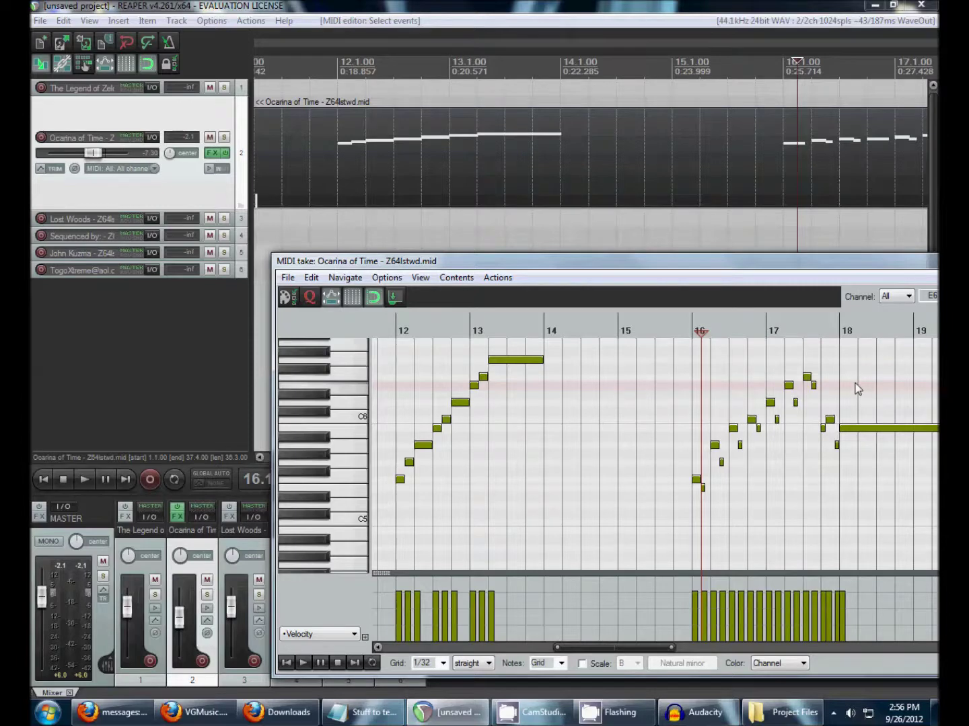
scroll(857, 388, "up", 1)
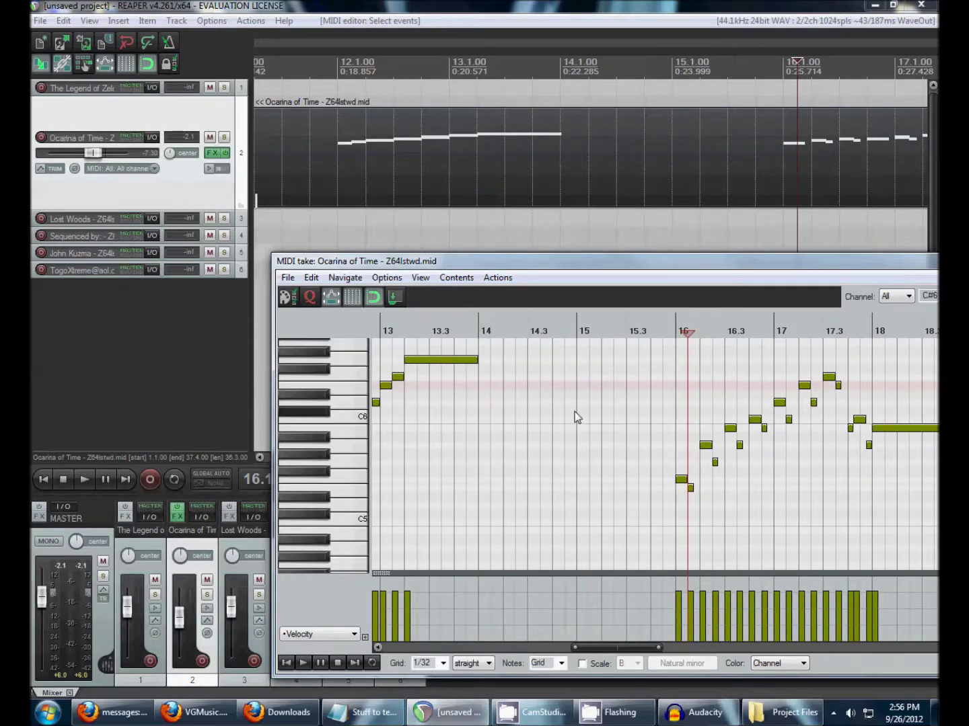
scroll(575, 417, "down", 1)
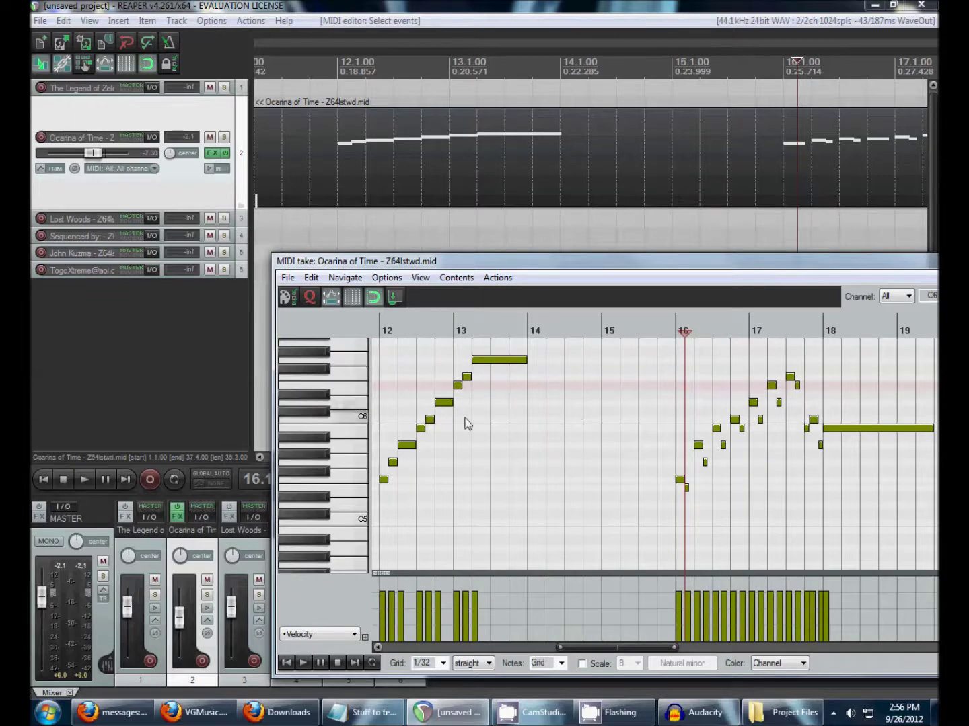
scroll(447, 444, "down", 1)
left_click_drag(439, 445, 513, 496)
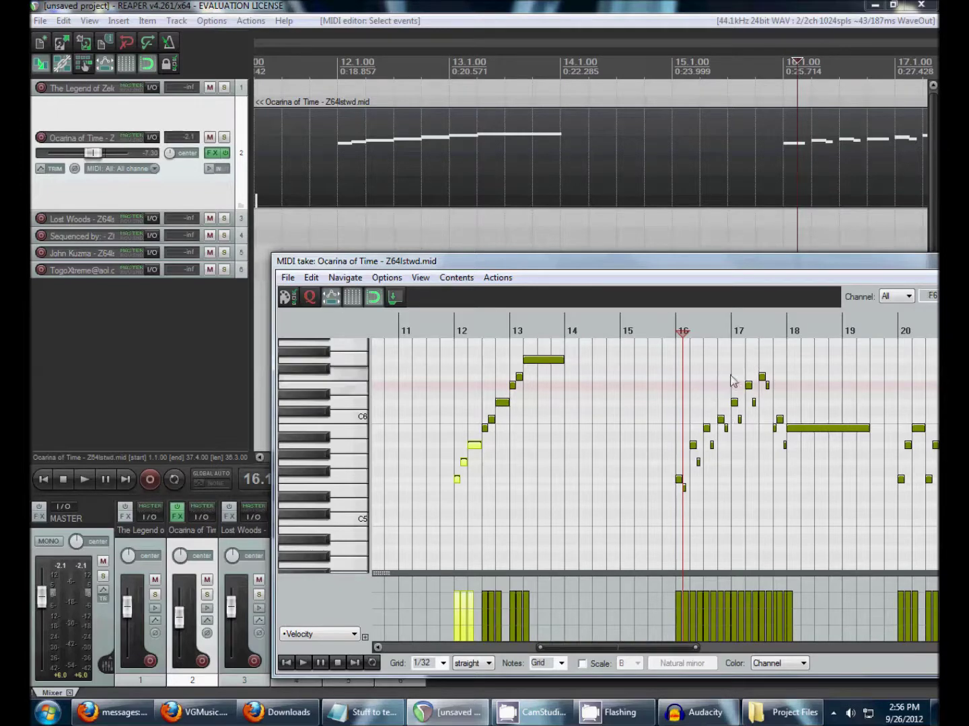
Step: Select the climbing zigzag notes of measures 16 and 17, play them from measure 16, and stop playback
scroll(732, 369, "up", 2)
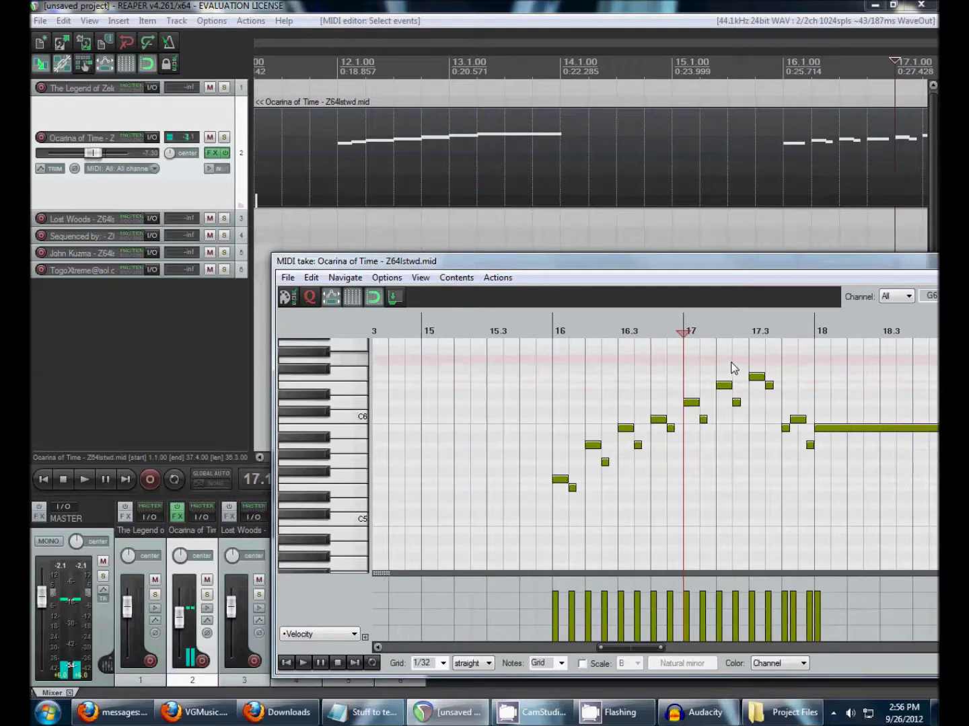
left_click(551, 386)
left_click_drag(531, 348, 775, 500)
key("space")
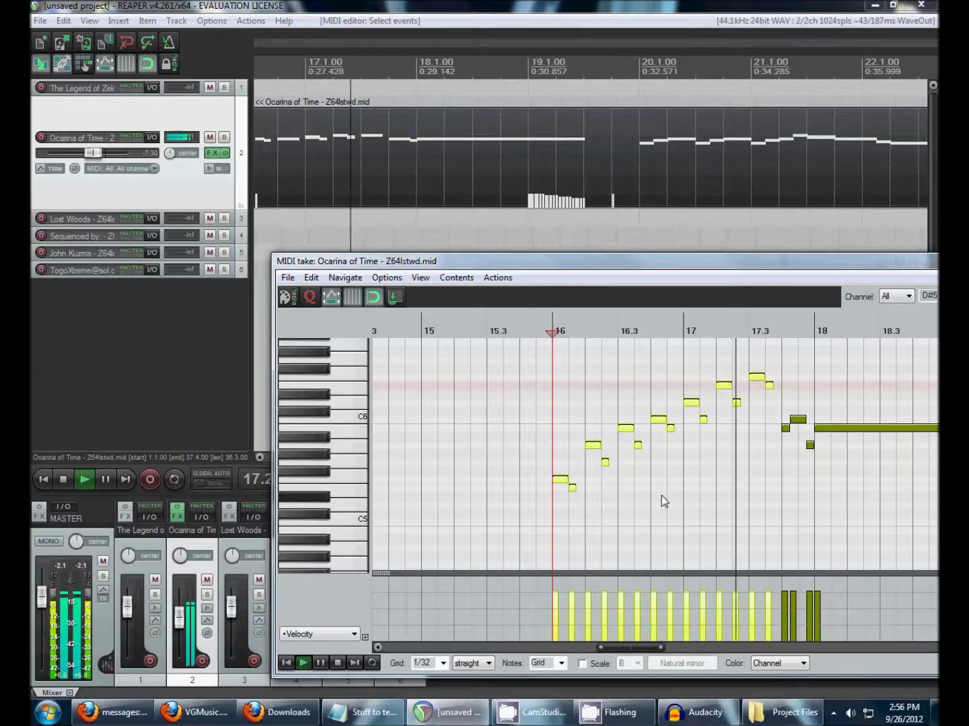
scroll(663, 501, "down", 2)
key("space")
Step: Select the whole rising phrase of measures 12 and 13, and in its place the entire phrase starting at measure 16
scroll(834, 464, "down", 2)
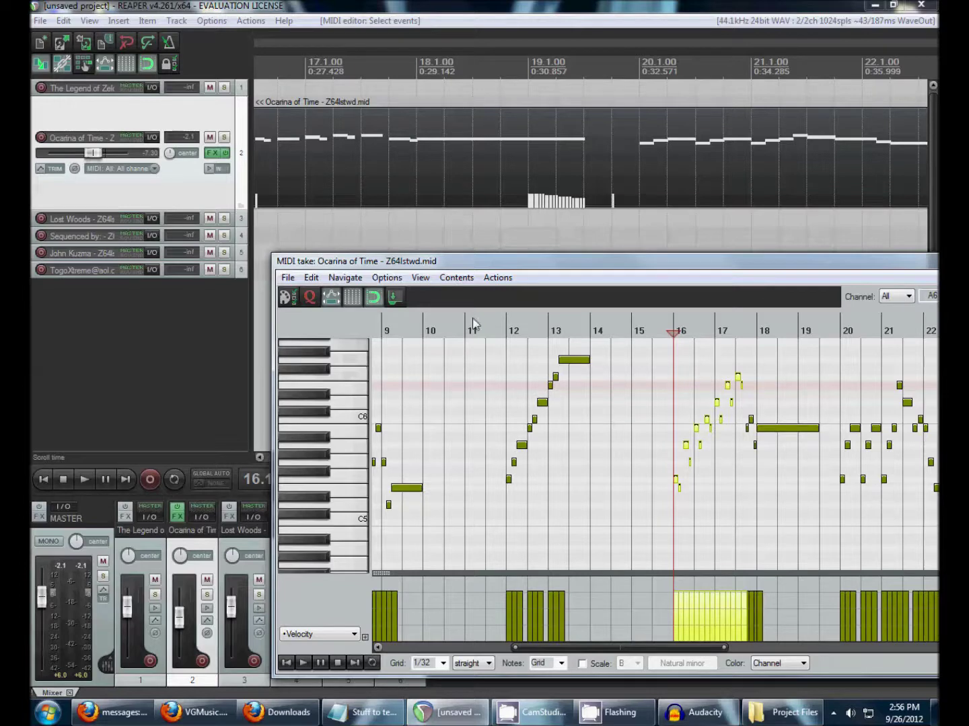
left_click_drag(469, 342, 592, 530)
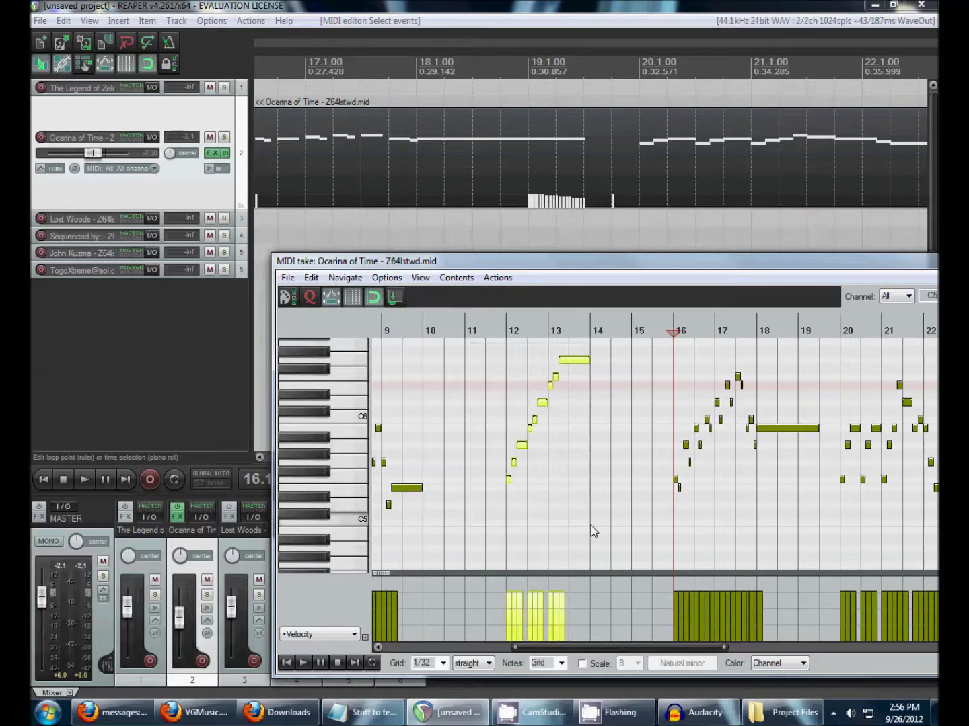
left_click_drag(648, 368, 820, 558)
scroll(747, 417, "down", 2)
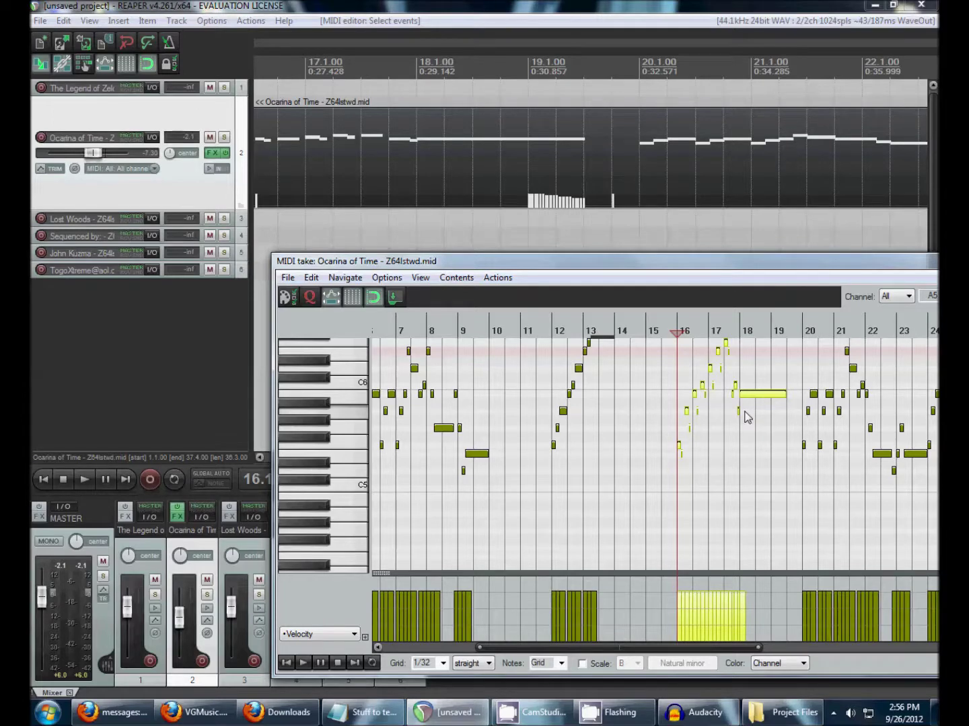
scroll(747, 417, "up", 3)
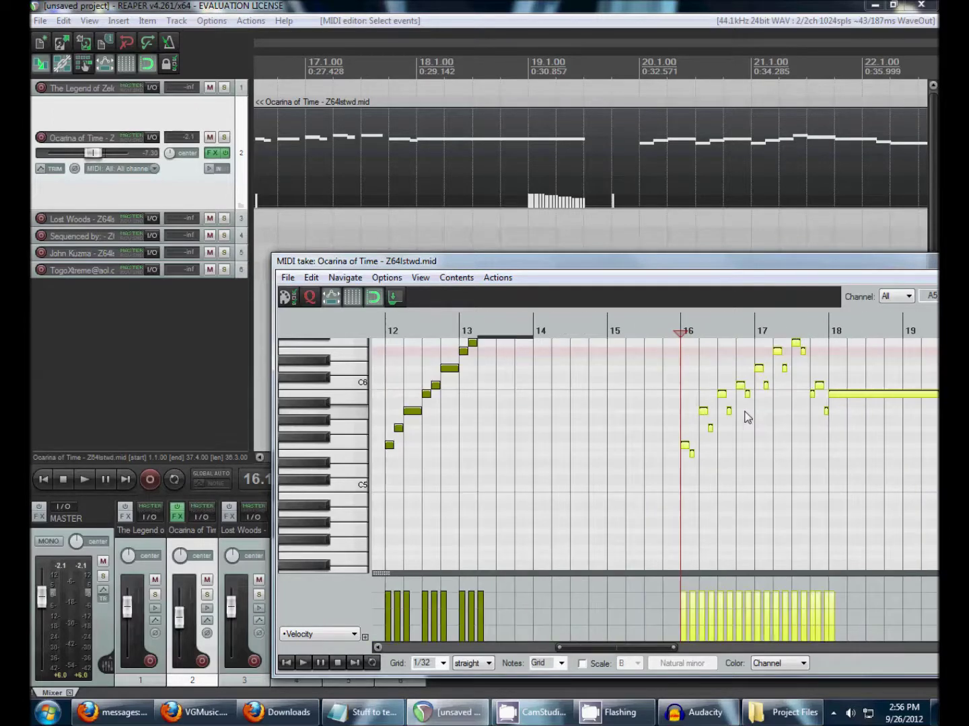
Step: Move the MIDI editor window fully into view and examine how the phrases continue up to measure 23
left_click_drag(699, 271, 419, 266)
scroll(567, 375, "down", 3)
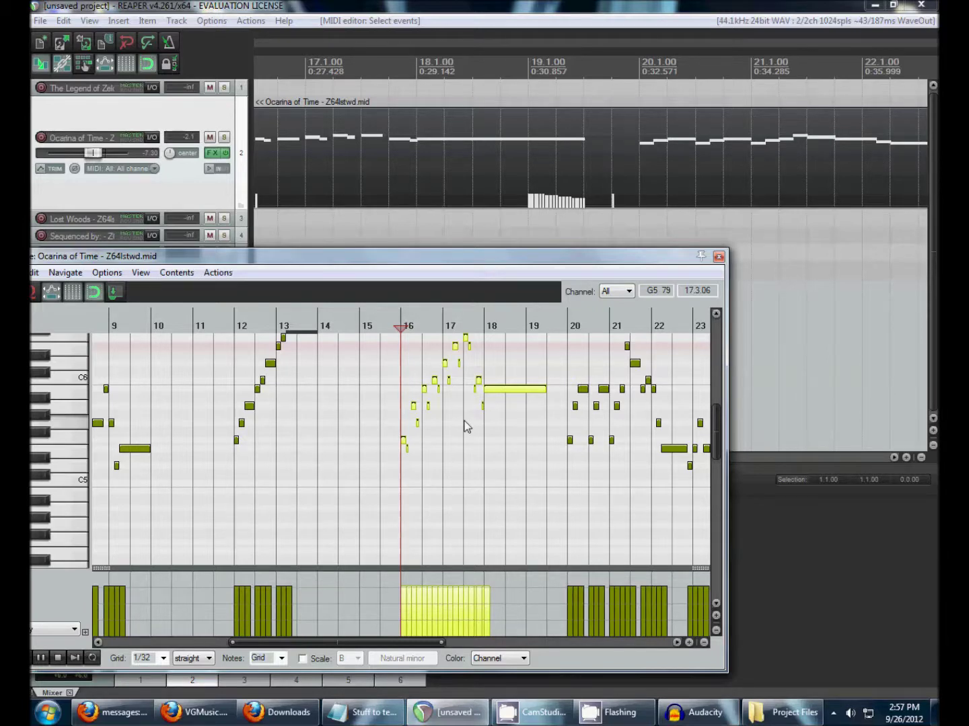
scroll(536, 422, "up", 2)
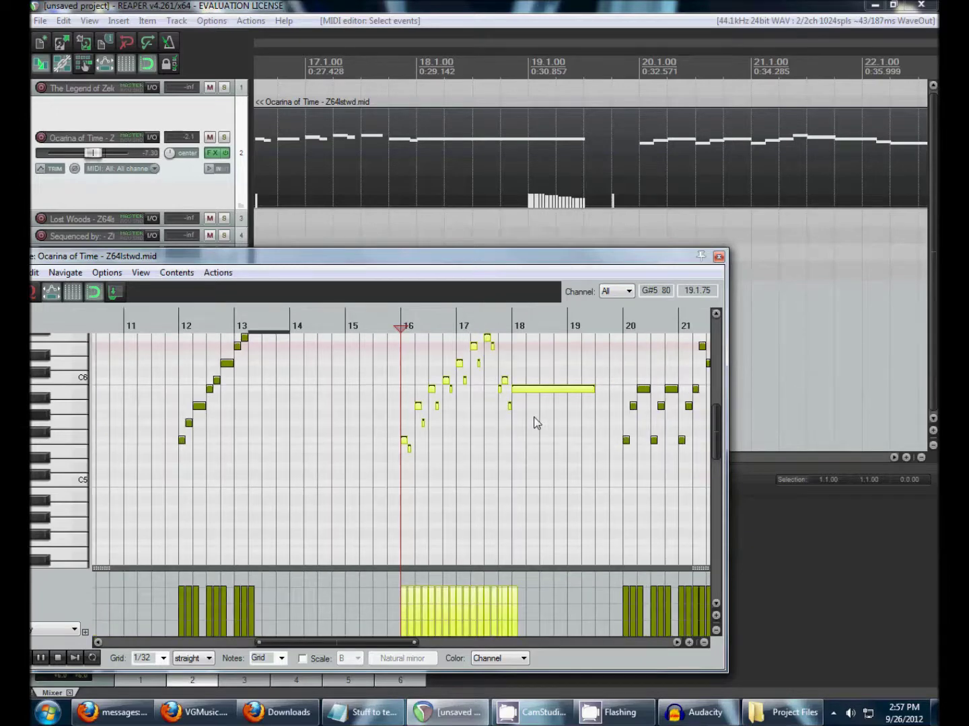
scroll(534, 422, "down", 2)
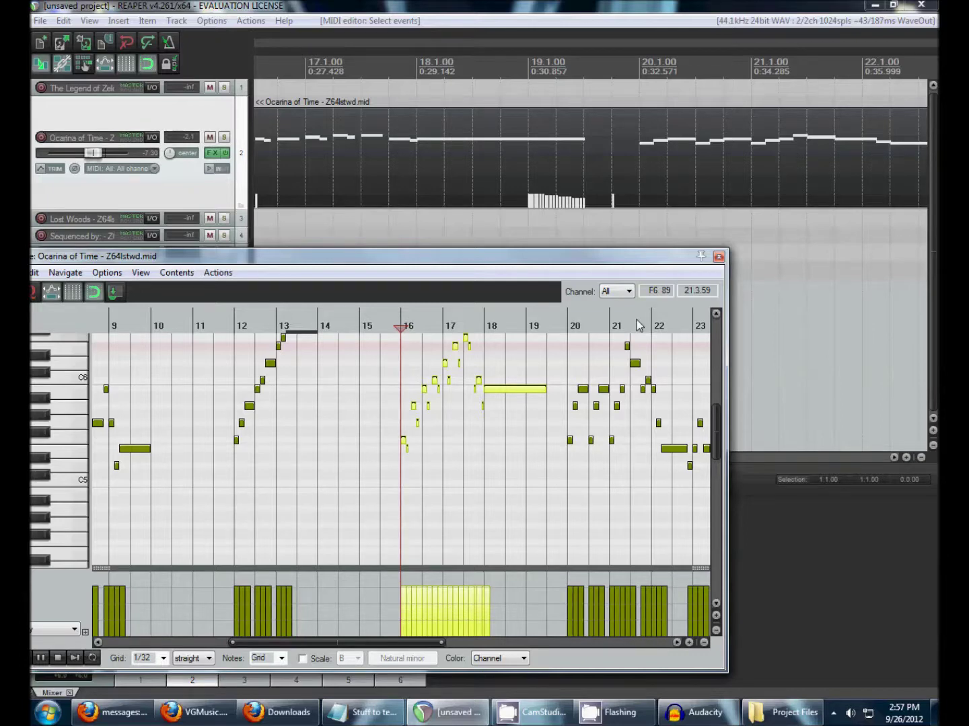
Step: Close the MIDI editor, show the whole melody item in the arrangement, and return the edit cursor to measure 1
left_click(717, 258)
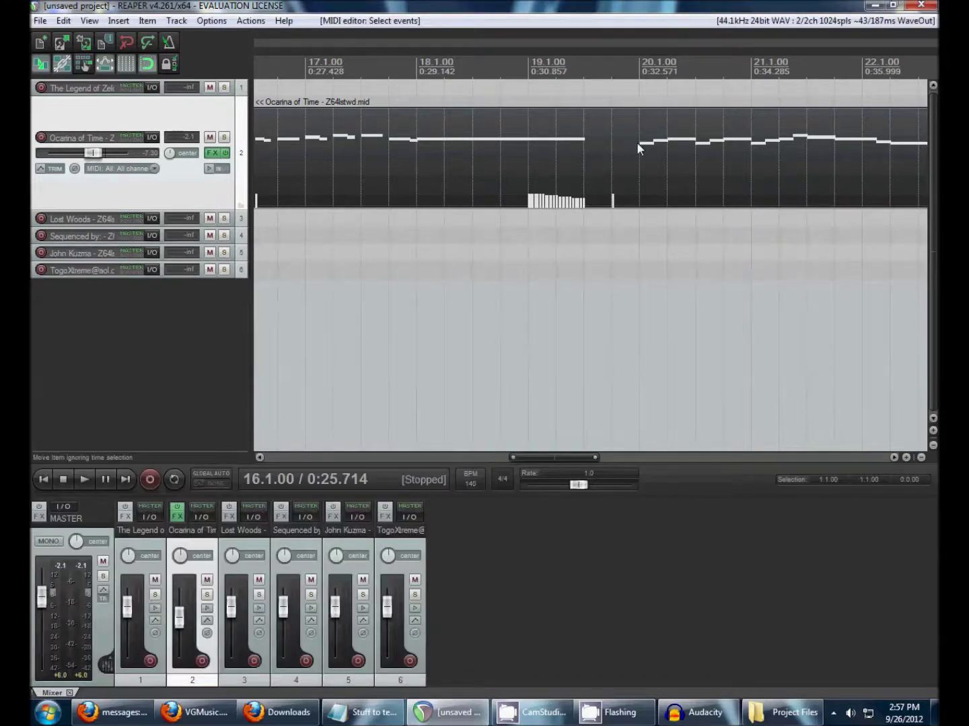
scroll(644, 317, "down", 6)
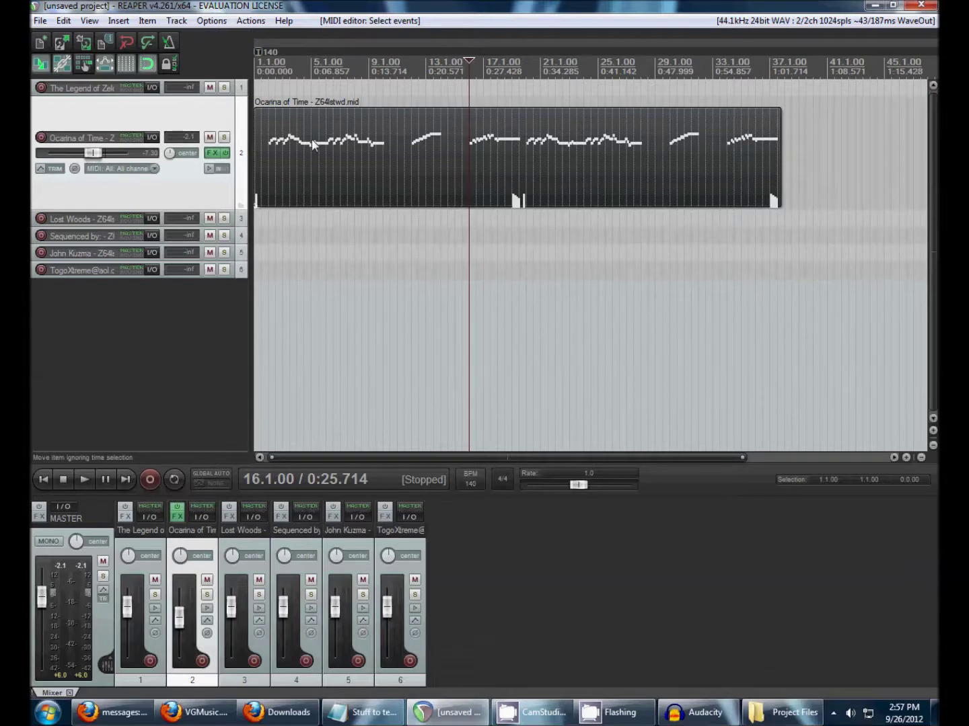
left_click(257, 133)
scroll(312, 254, "up", 2)
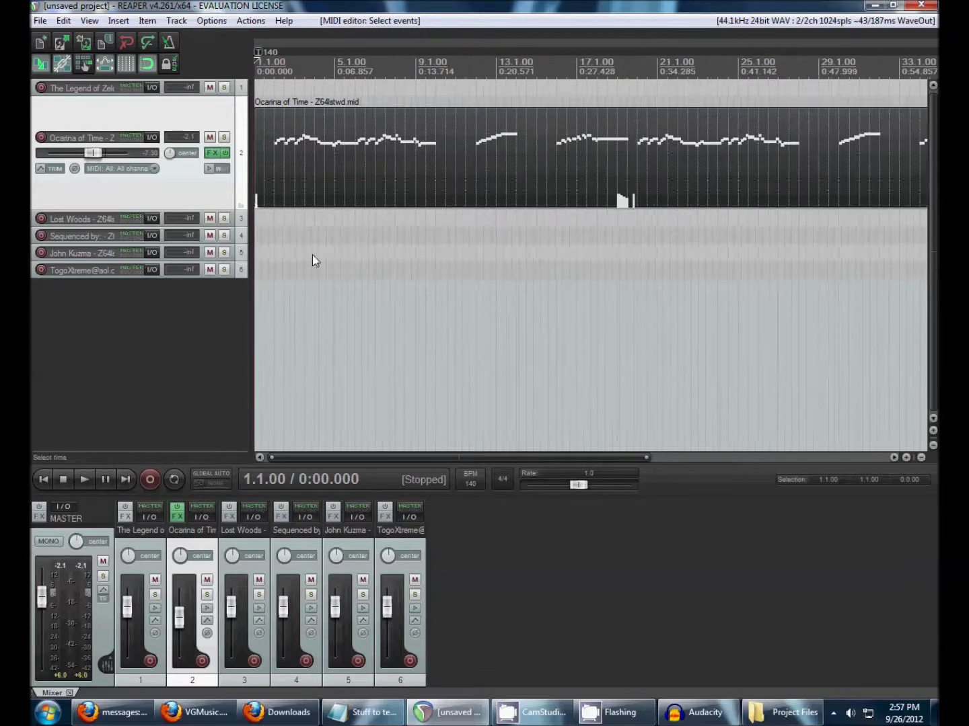
Step: Set up a project render with the file name Lost Woods Melody and the output format MP3 (encoder by LAME project)
left_click(40, 21)
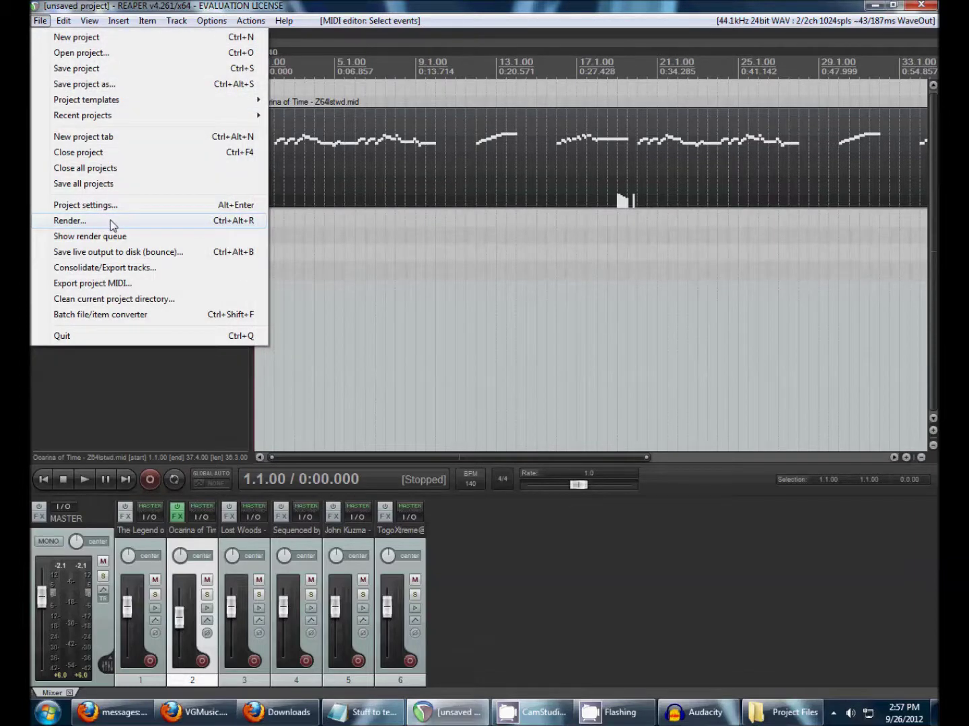
left_click(70, 222)
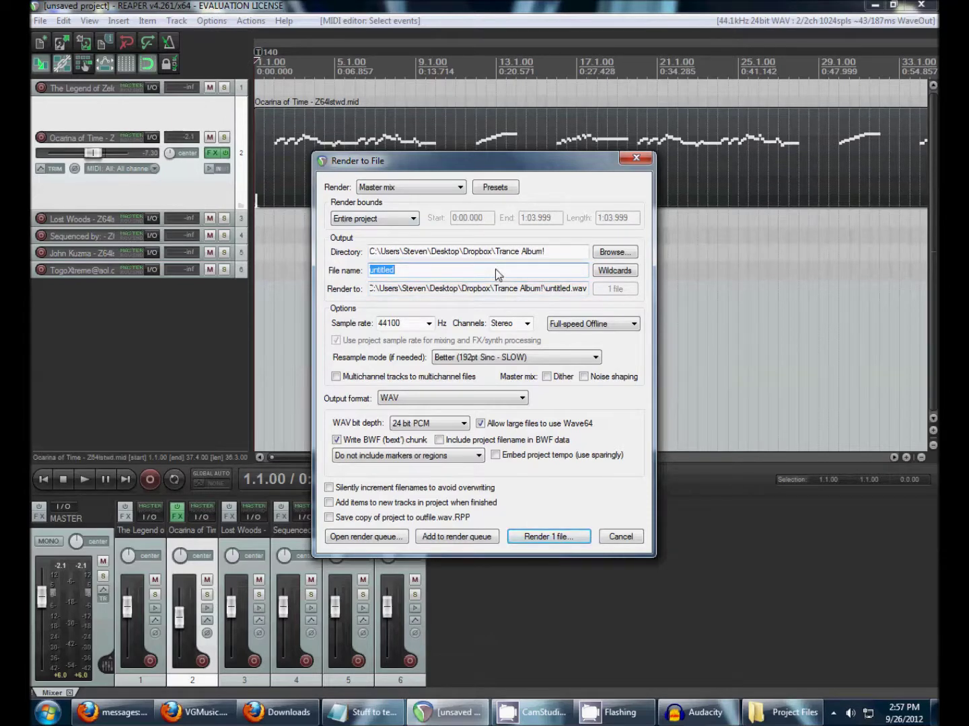
key("BackSpace")
type("Lost ")
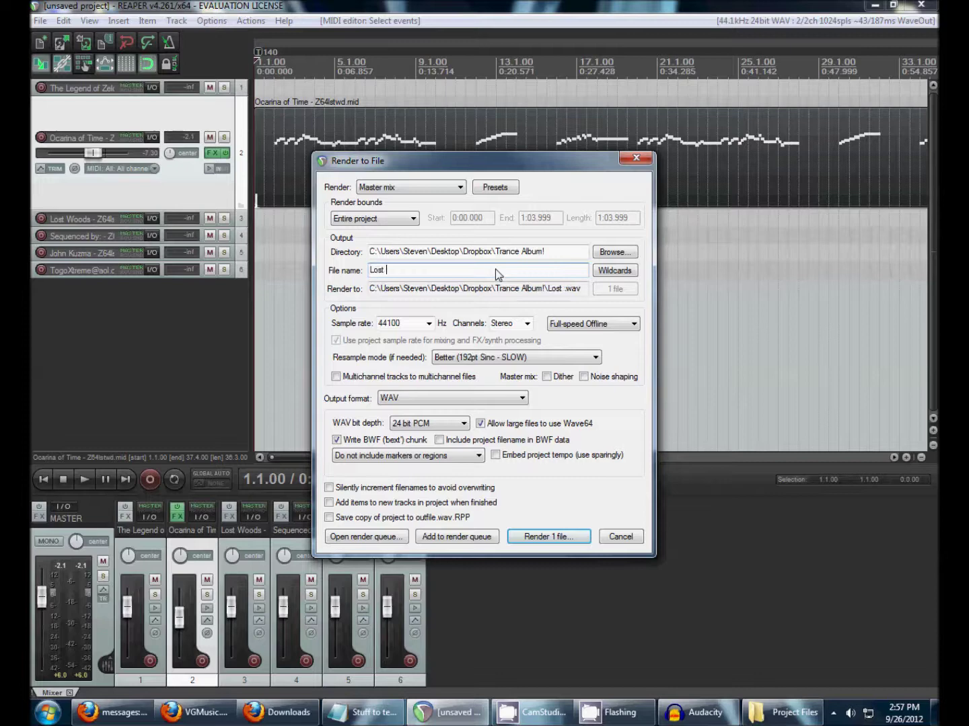
type("Woods Melody")
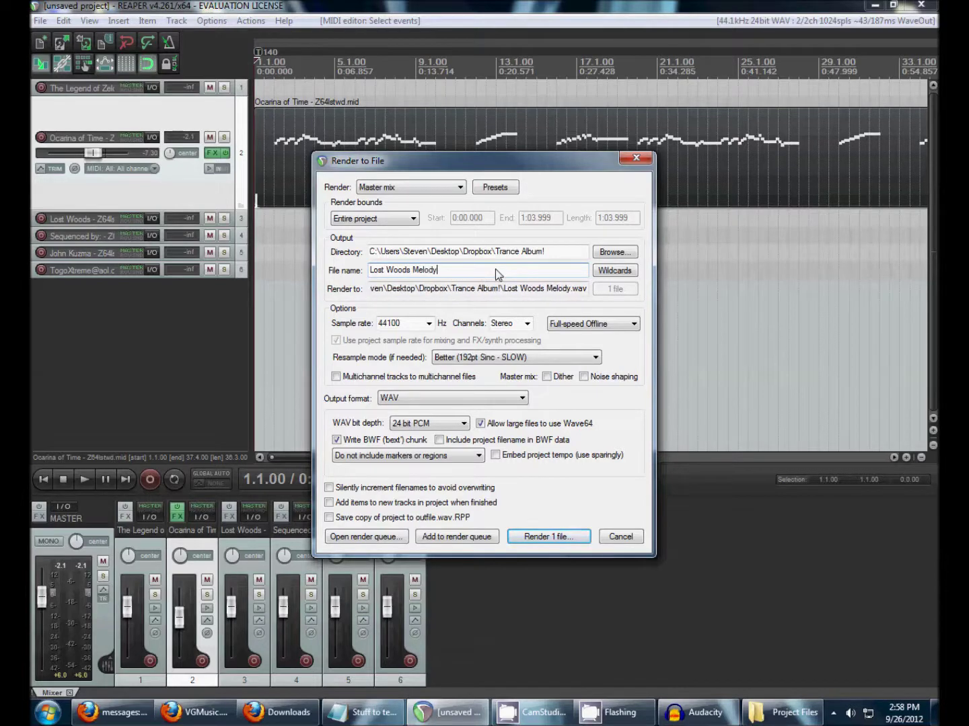
left_click(496, 401)
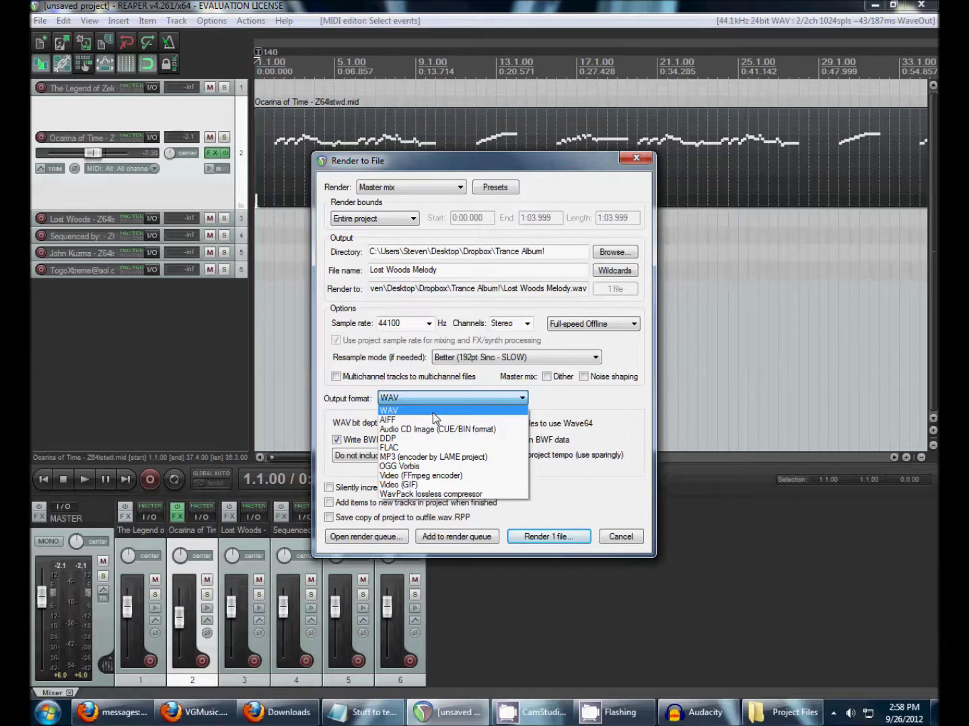
left_click(444, 457)
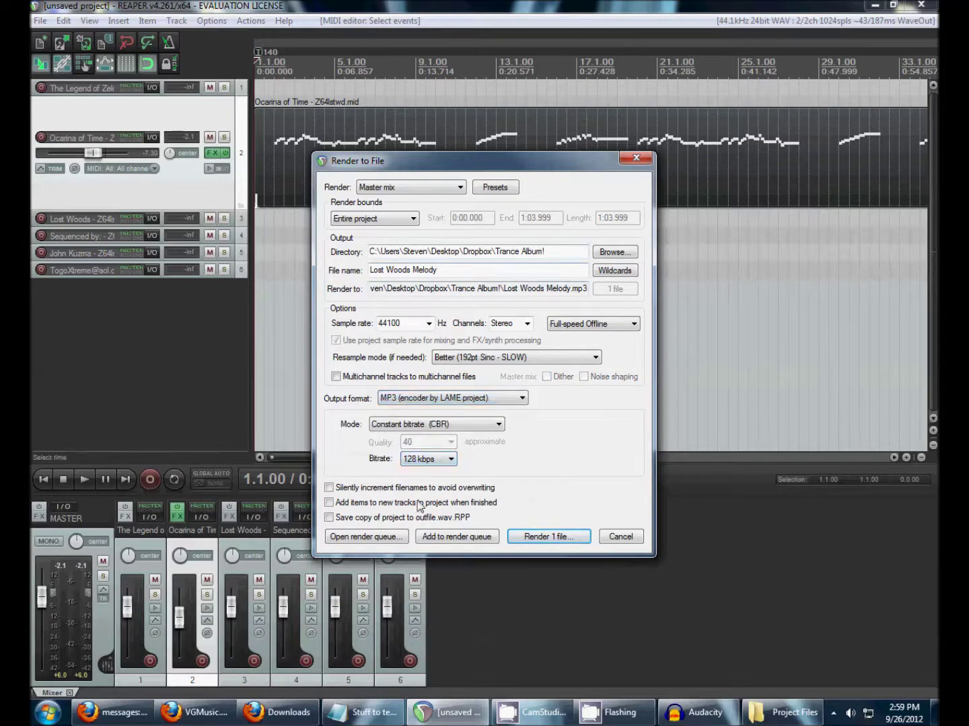
Step: Look through the WAV and OGG Vorbis render settings and set the output format back to MP3 (encoder by LAME project)
left_click(490, 401)
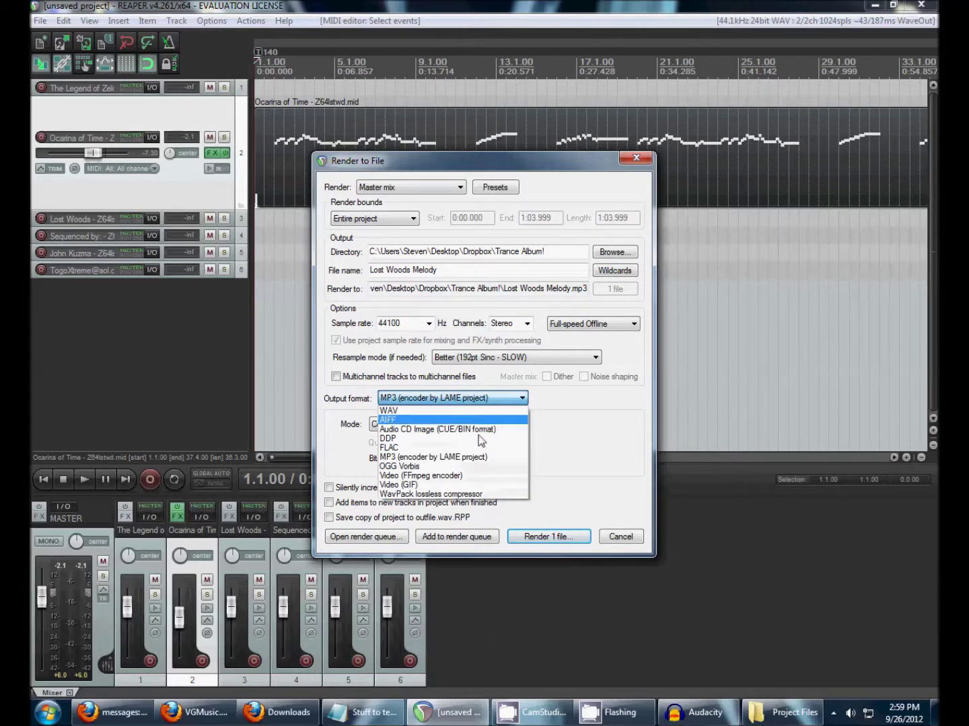
left_click(474, 411)
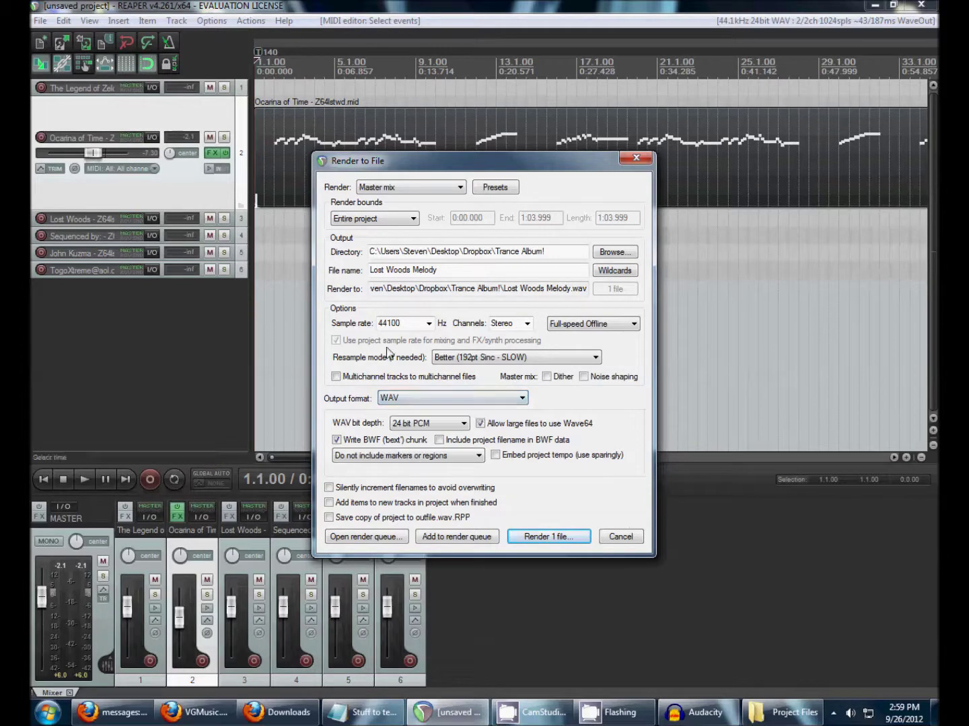
left_click(435, 400)
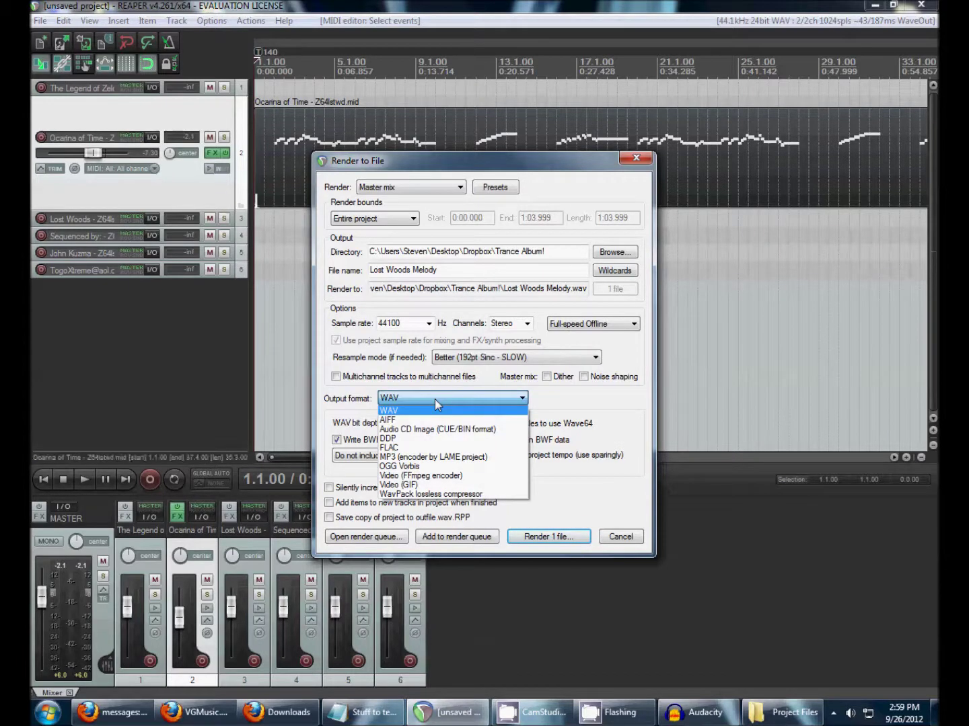
left_click(426, 469)
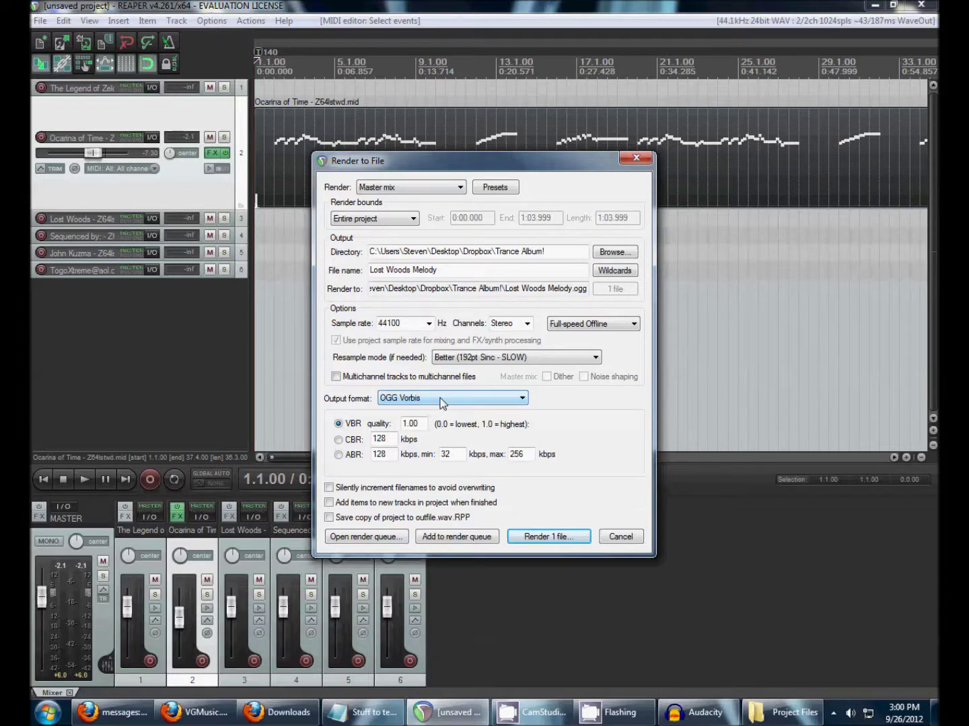
left_click(441, 403)
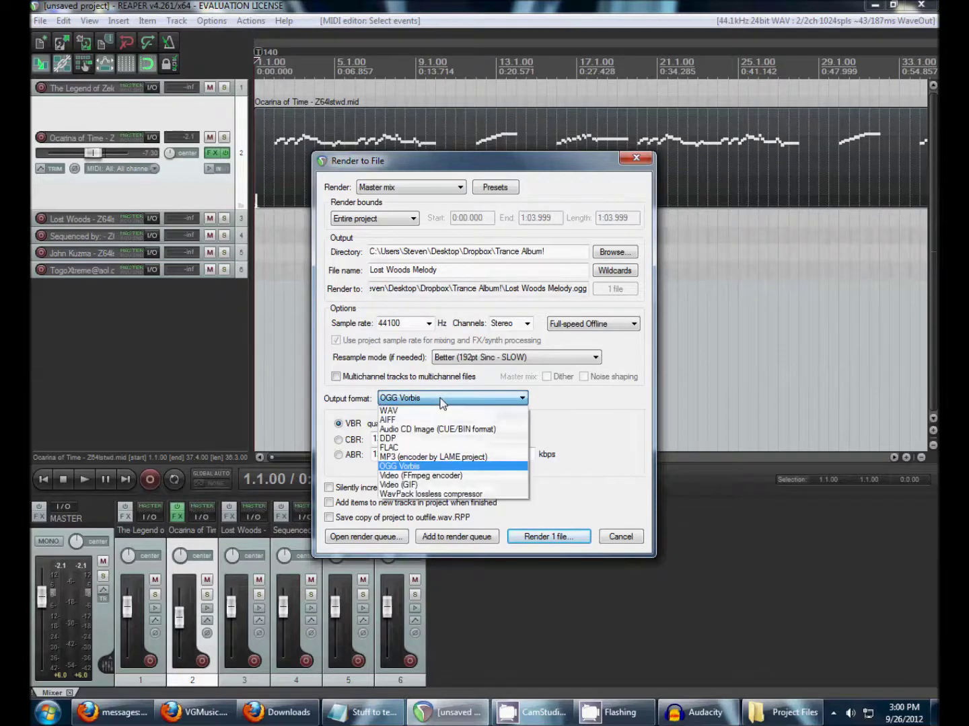
left_click(442, 457)
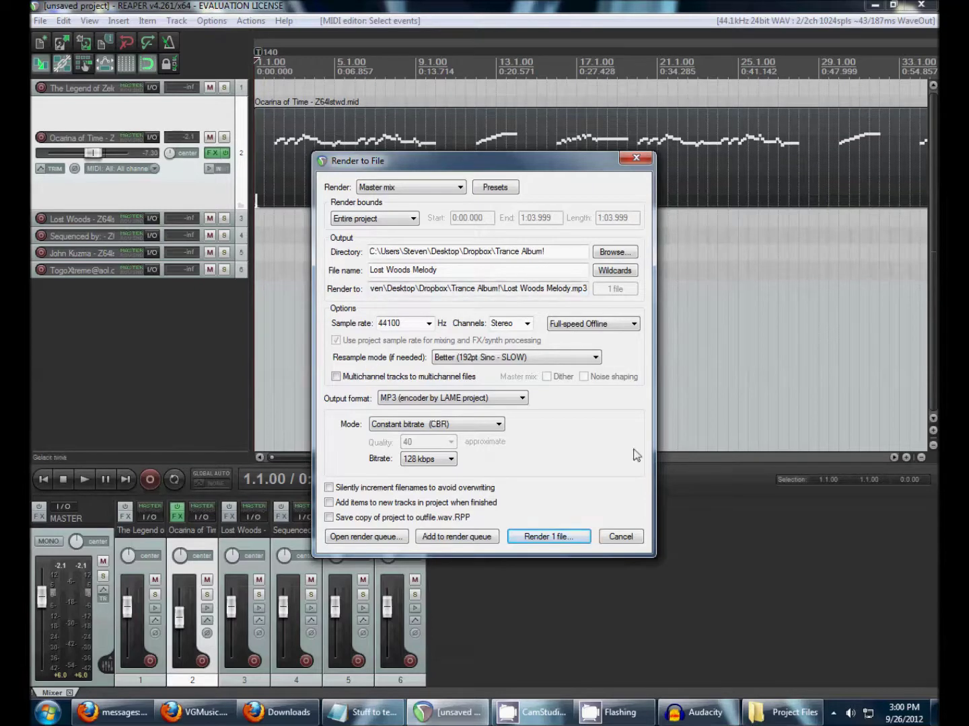
Step: Look through the sample rate, channel and render bounds options, keeping 44100 Hz, Stereo and Entire project
left_click(428, 324)
left_click(432, 323)
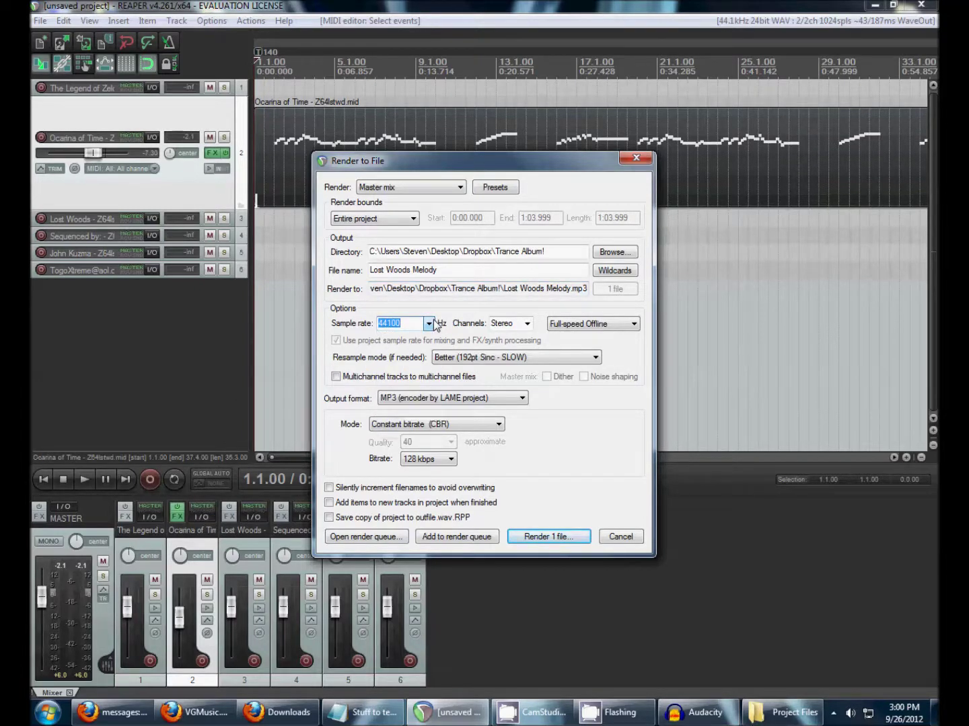
left_click(528, 323)
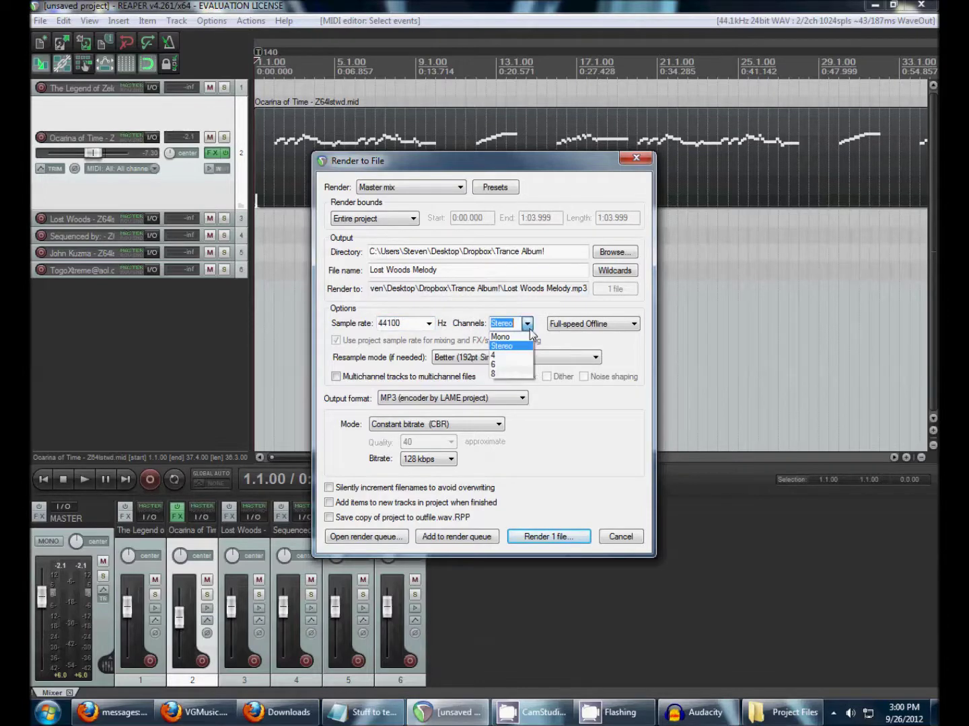
left_click(530, 328)
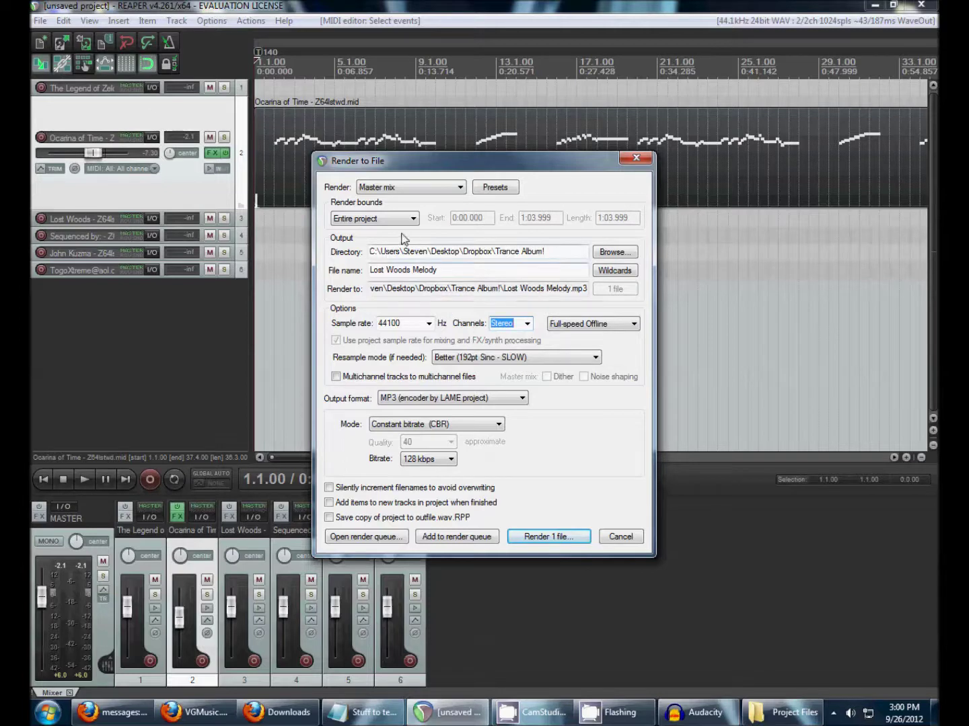
left_click(377, 218)
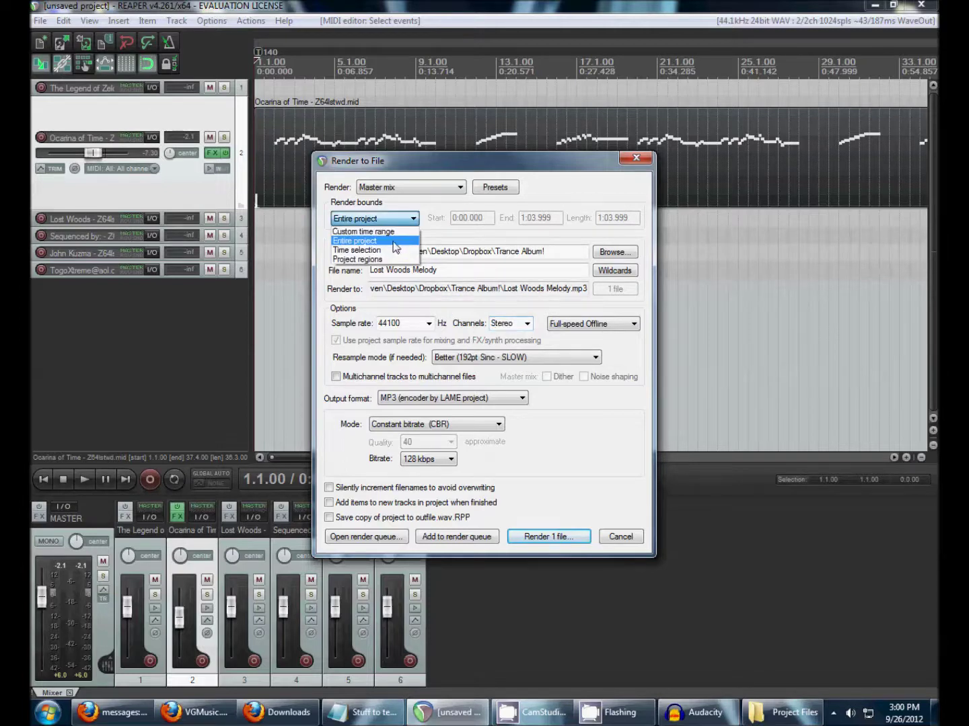
left_click(394, 242)
left_click(361, 220)
left_click(354, 241)
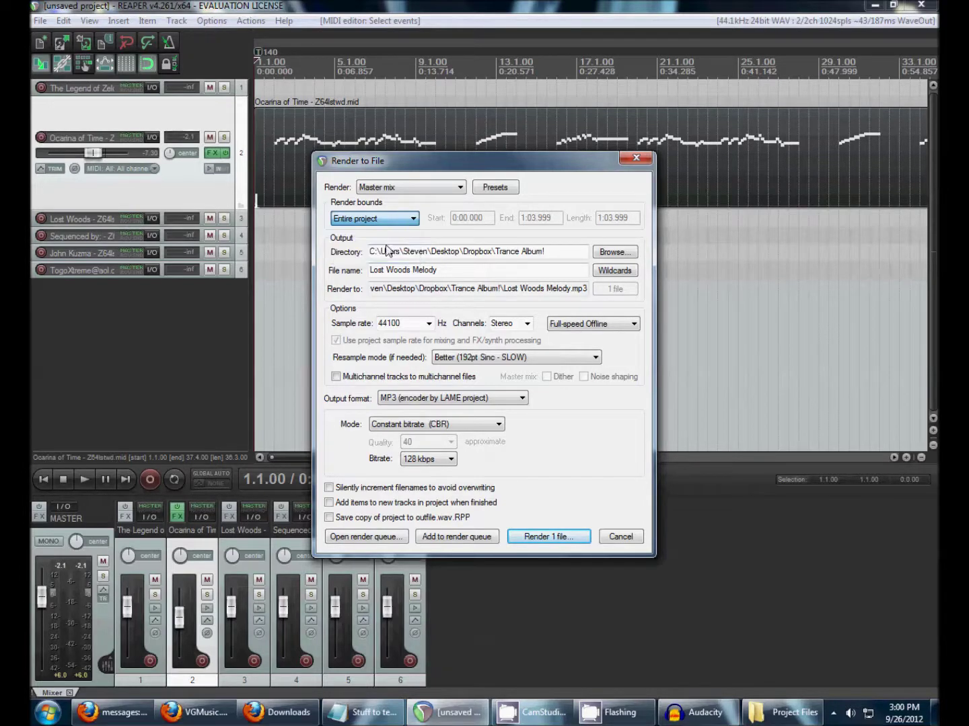
Step: Cancel the render setup, select measures 8 to 14 on the timeline, and set the project's render bounds to Time selection
left_click(633, 541)
left_click_drag(396, 74, 518, 77)
left_click(39, 20)
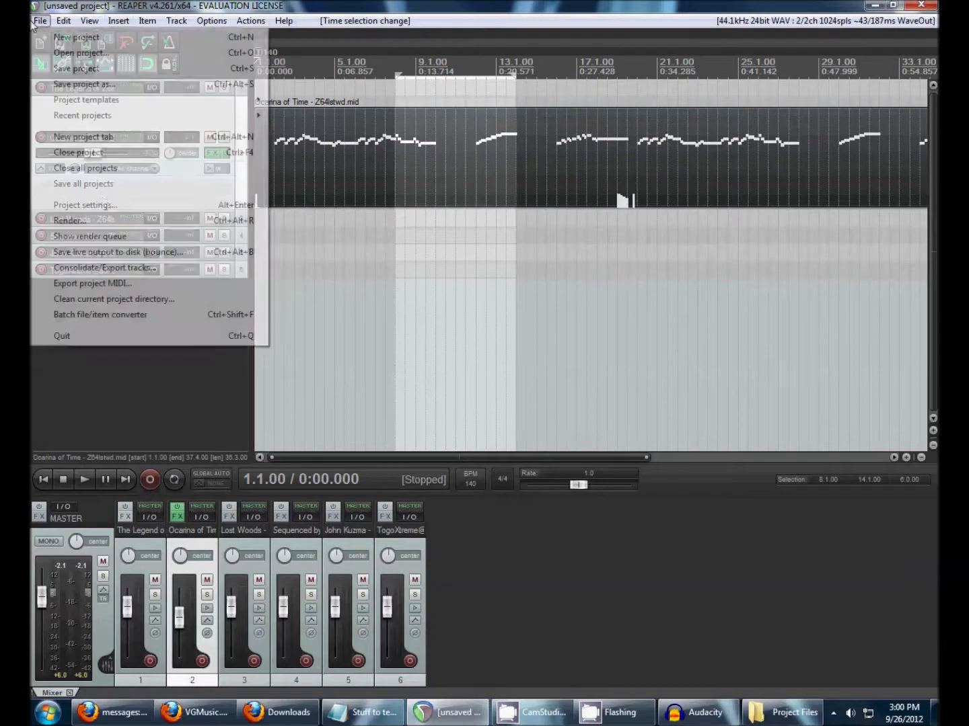
left_click(104, 215)
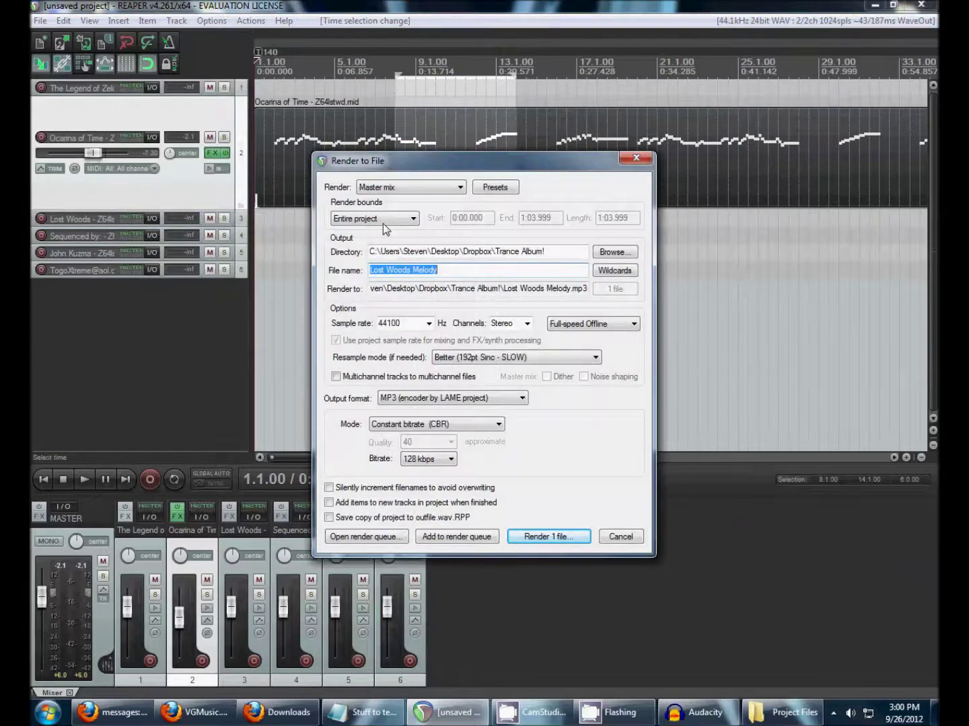
left_click(383, 222)
left_click(384, 223)
left_click(385, 222)
left_click(384, 250)
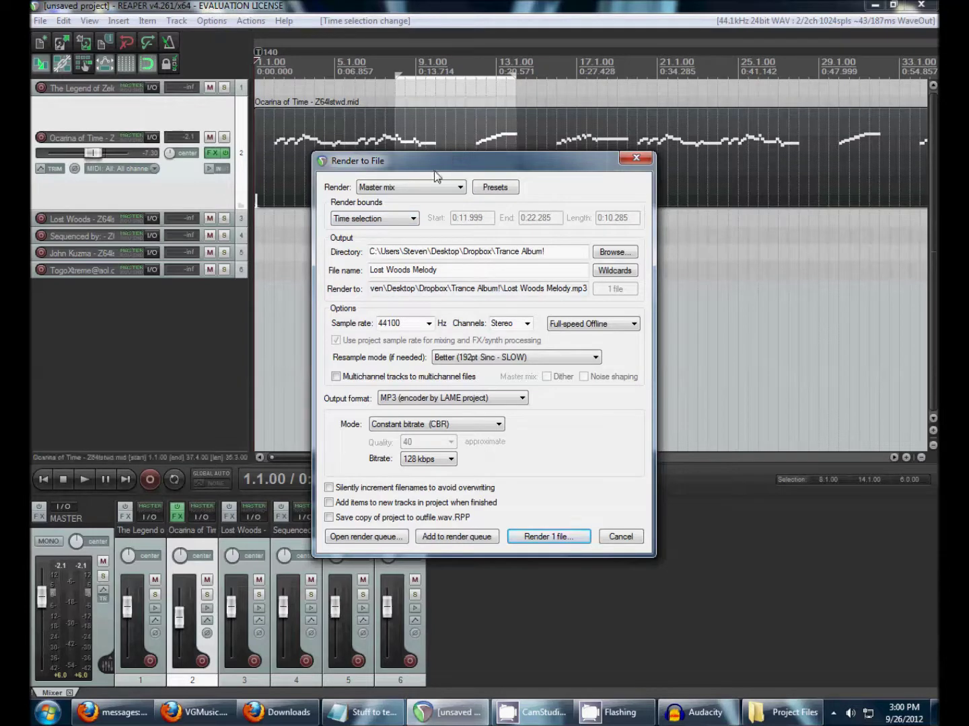
Step: Set the render bounds to Entire project and try to render Lost Woods Melody with the MP3 (encoder by LAME project) format
left_click(396, 221)
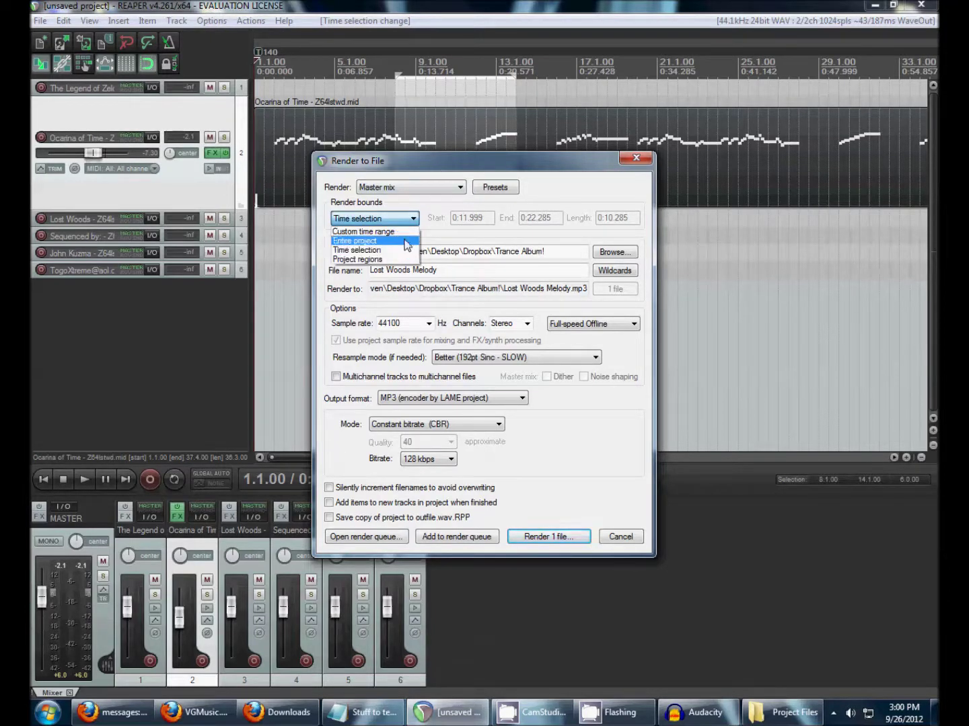
left_click(407, 242)
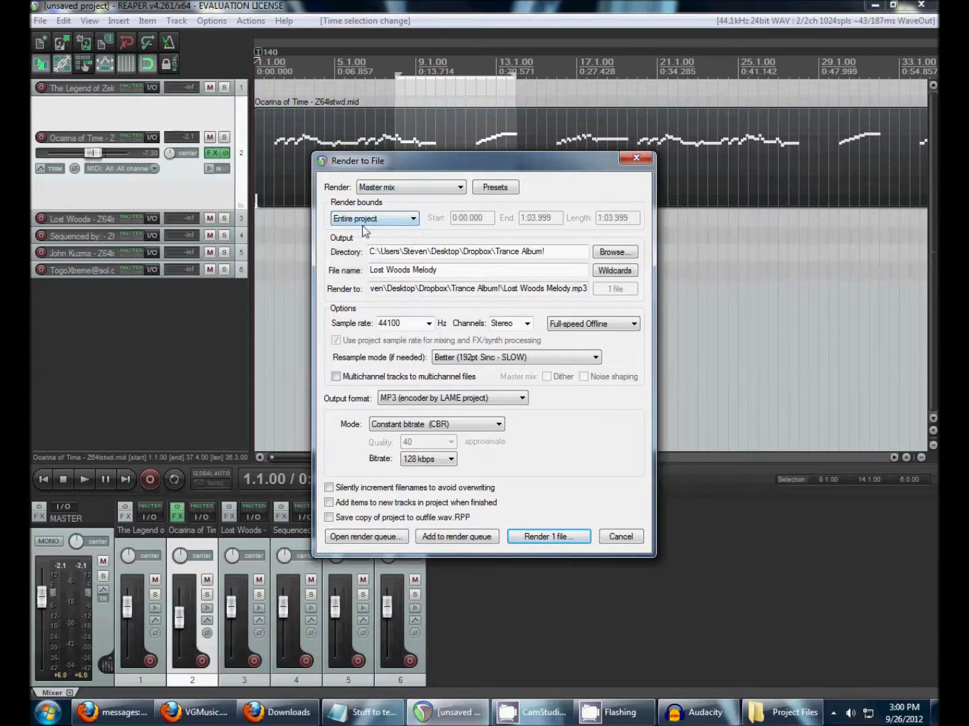
left_click(469, 272)
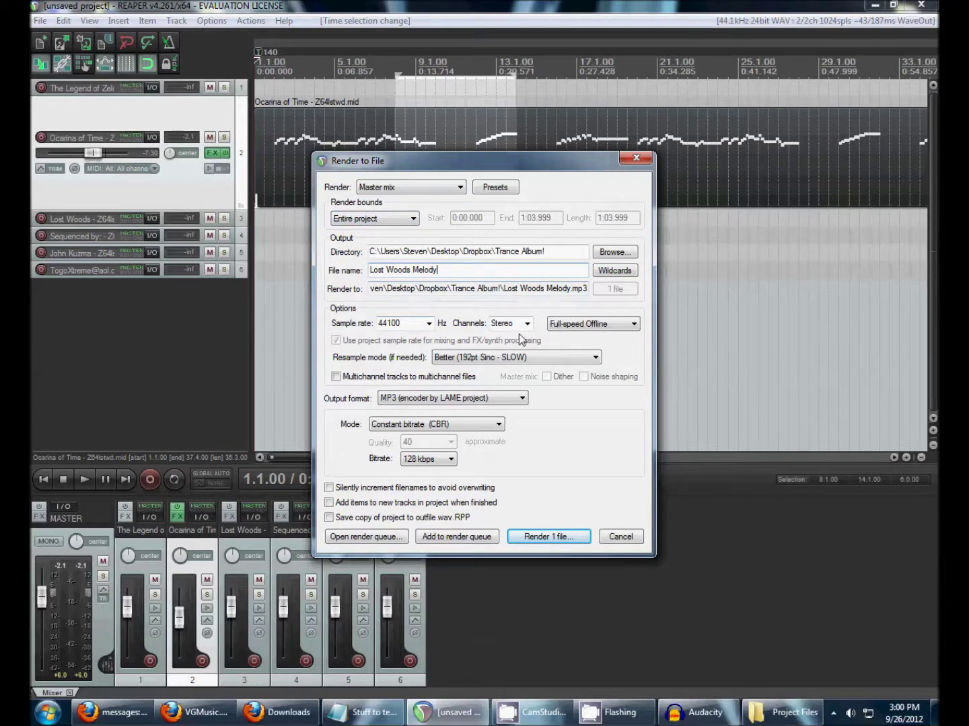
left_click(447, 401)
left_click(451, 403)
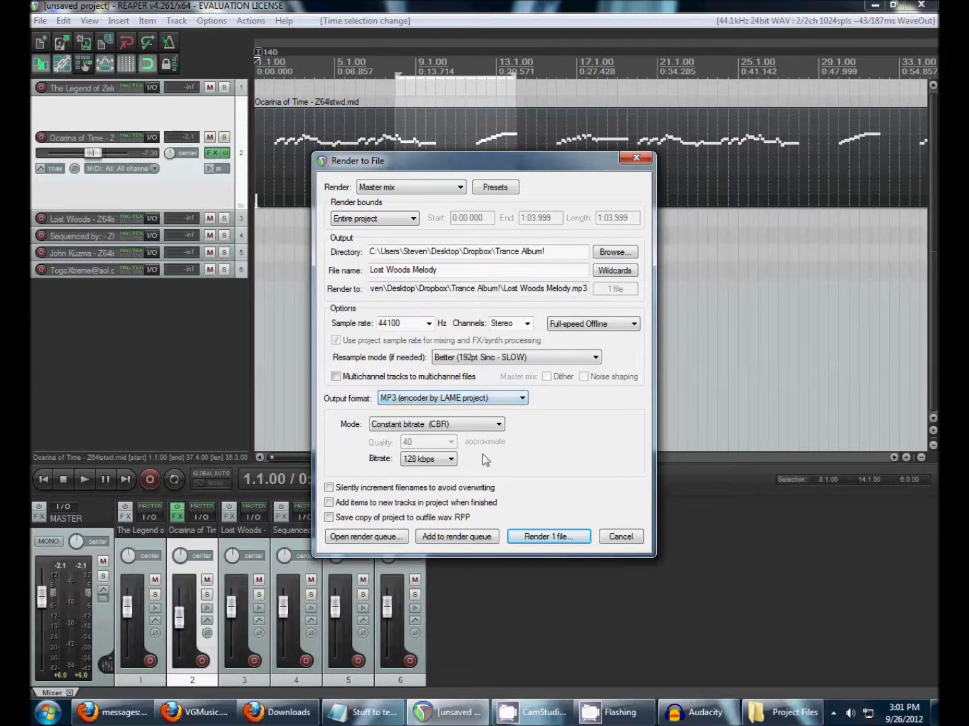
left_click(542, 537)
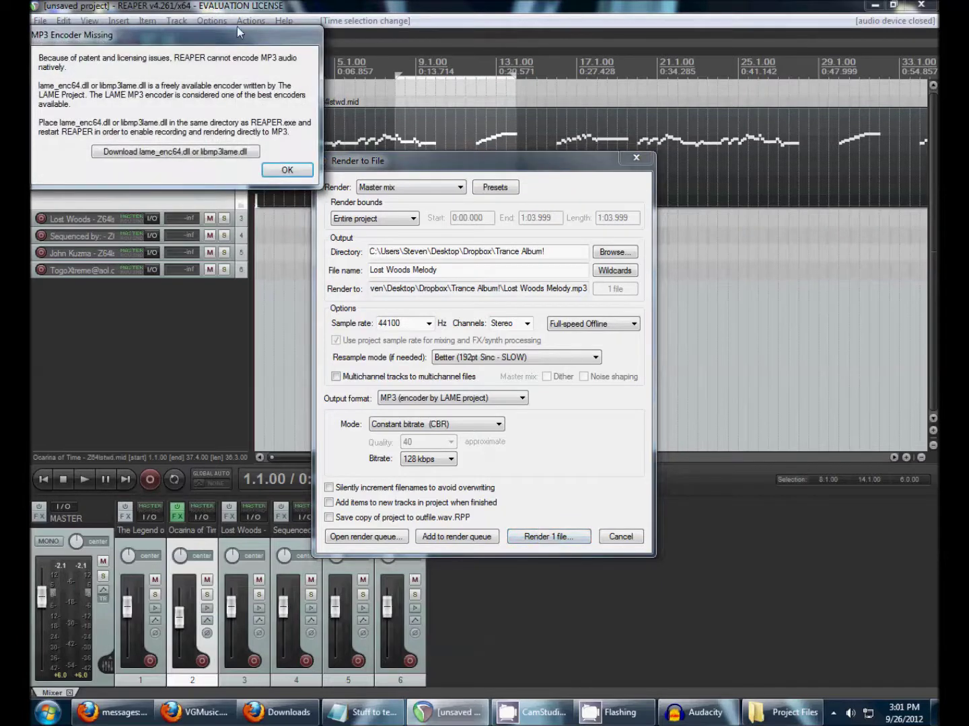
Step: Download the LAME encoder and copy lame_enc64.dll from the Non-Musicians Intro to Digital Composition folder into the REAPER Trial program folder
left_click_drag(236, 28, 558, 367)
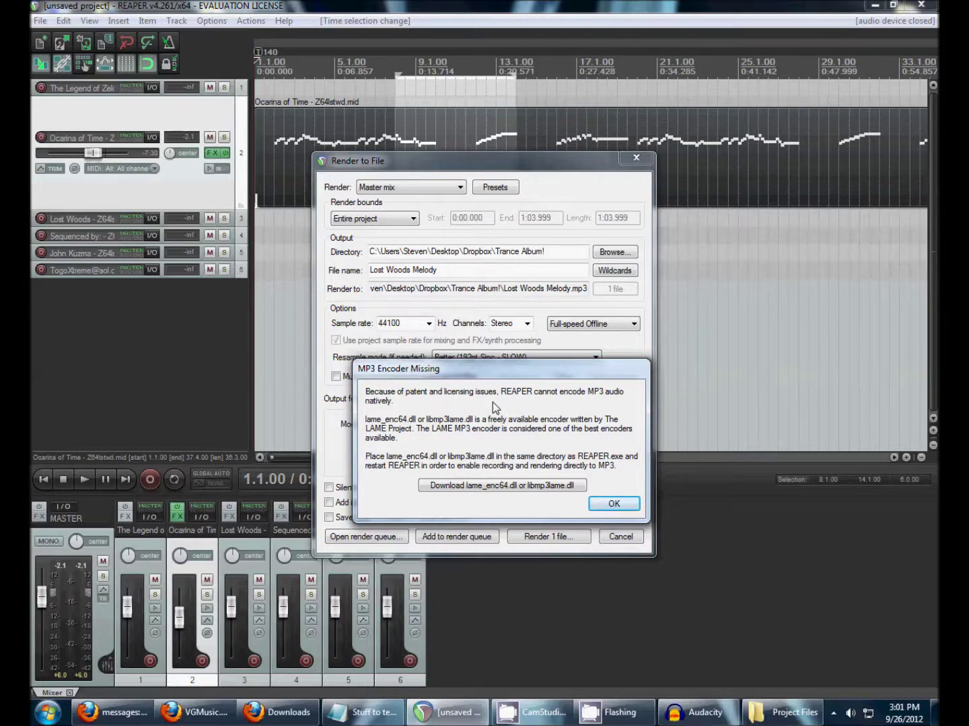
left_click(498, 487)
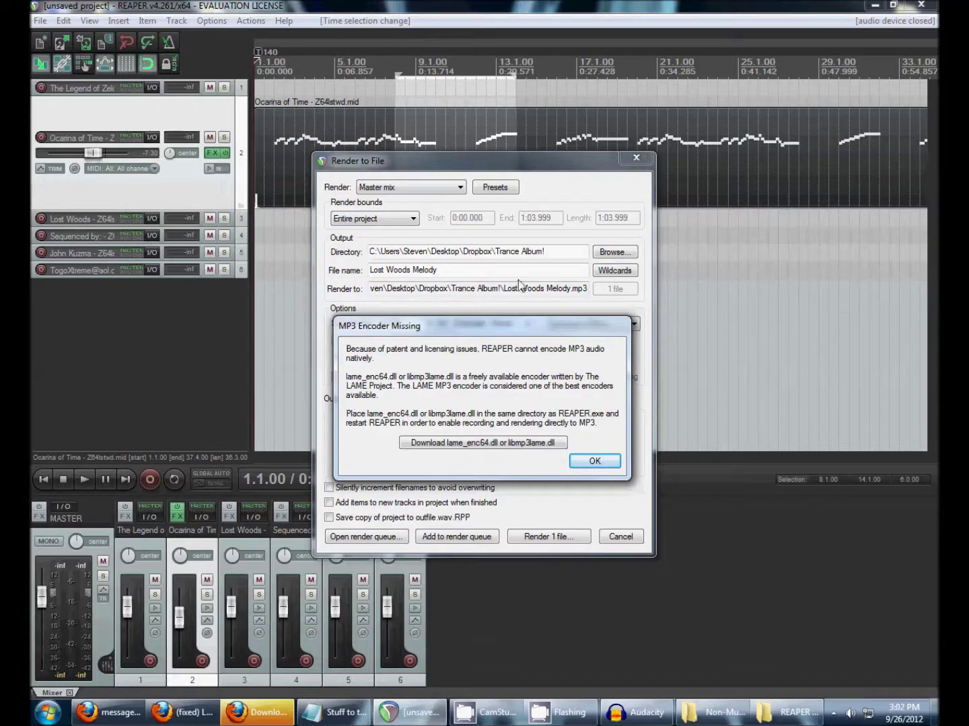
left_click(724, 724)
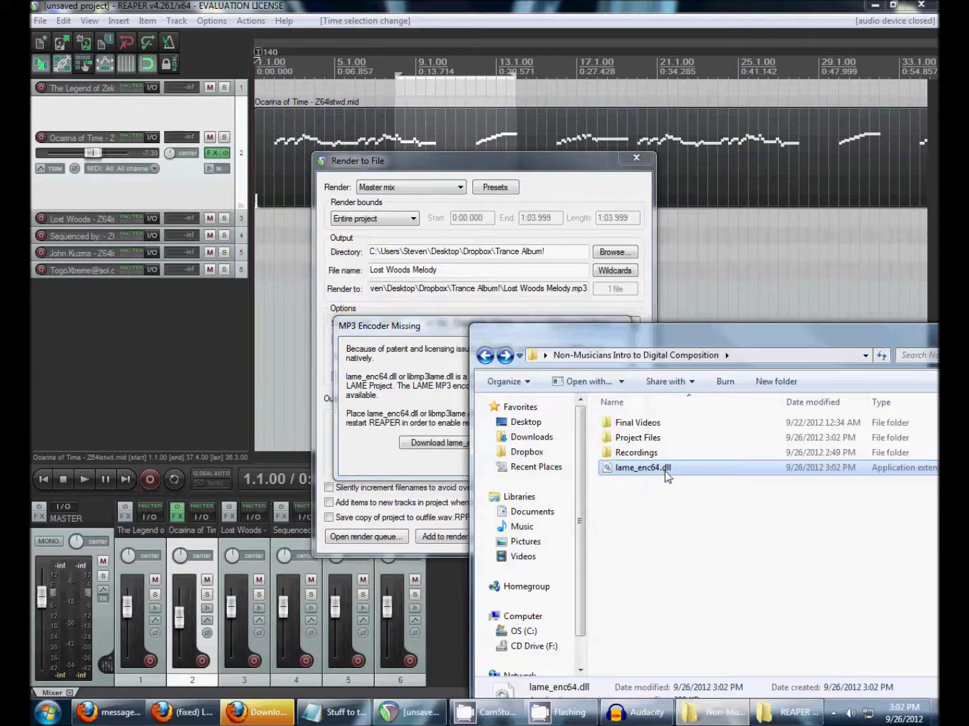
left_click(783, 712)
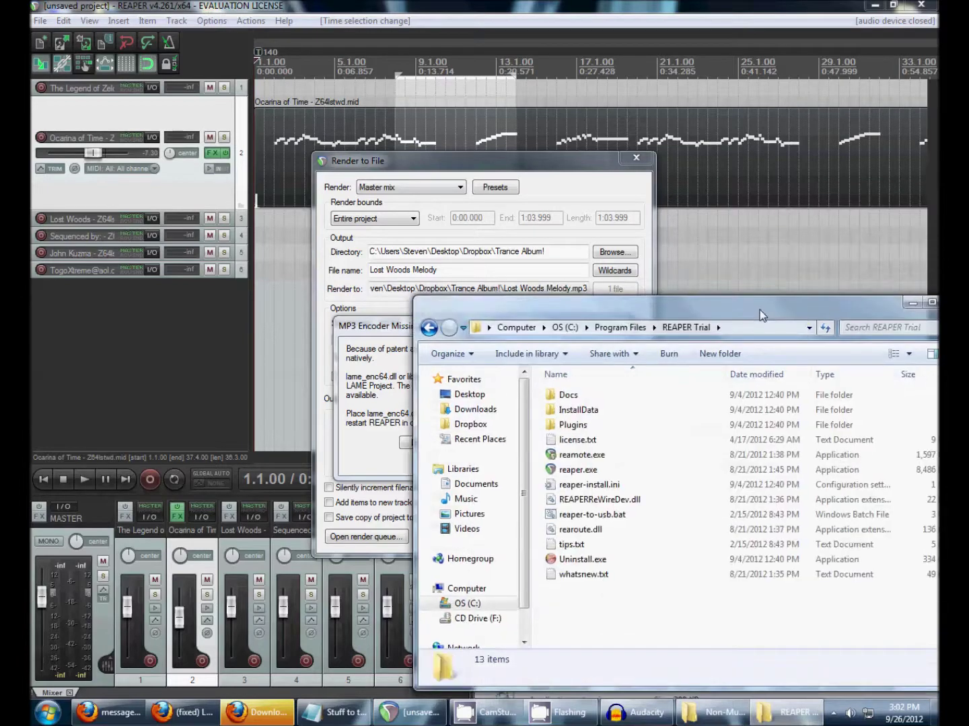
key("ctrl+v")
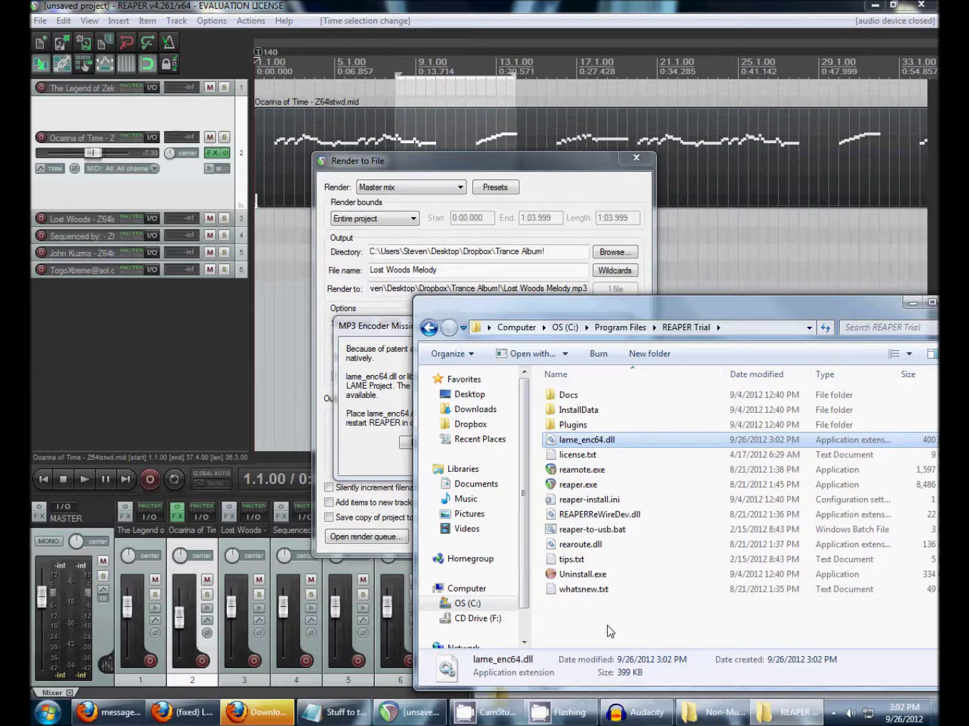
left_click(607, 626)
Step: Dismiss the encoder message, cancel the pending render, and render Lost Woods Melody to MP3 again
left_click(381, 382)
left_click(590, 463)
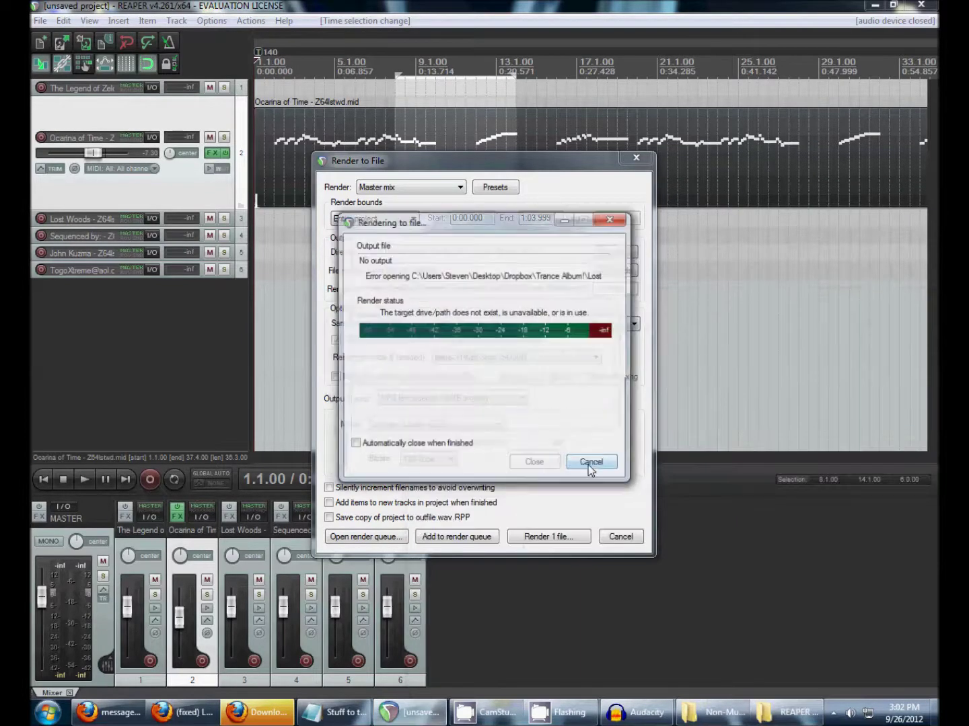
left_click(590, 463)
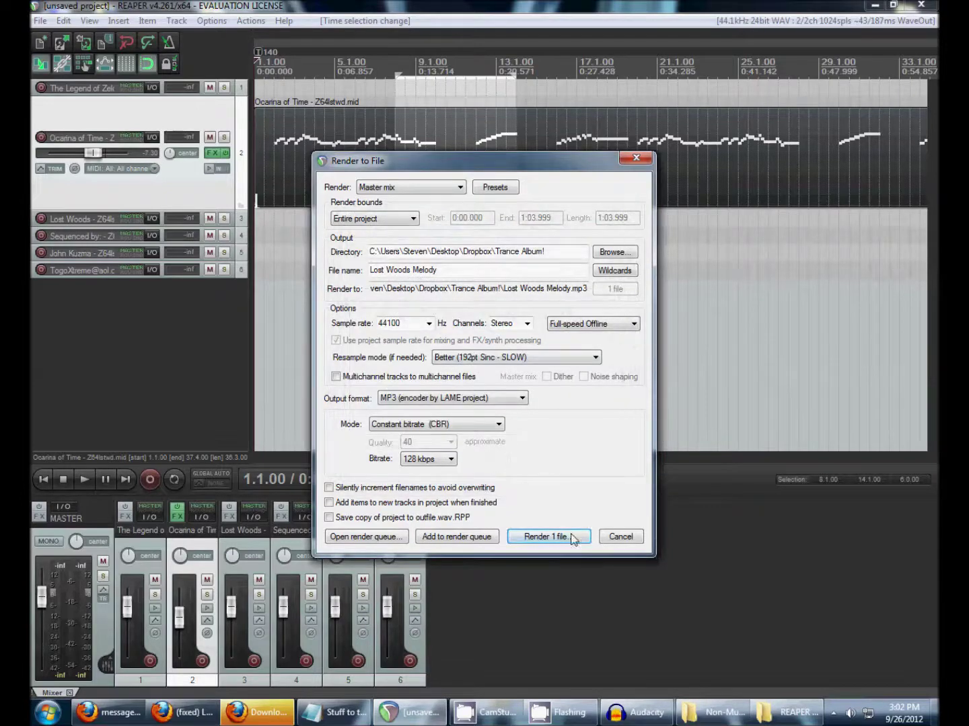
left_click(572, 537)
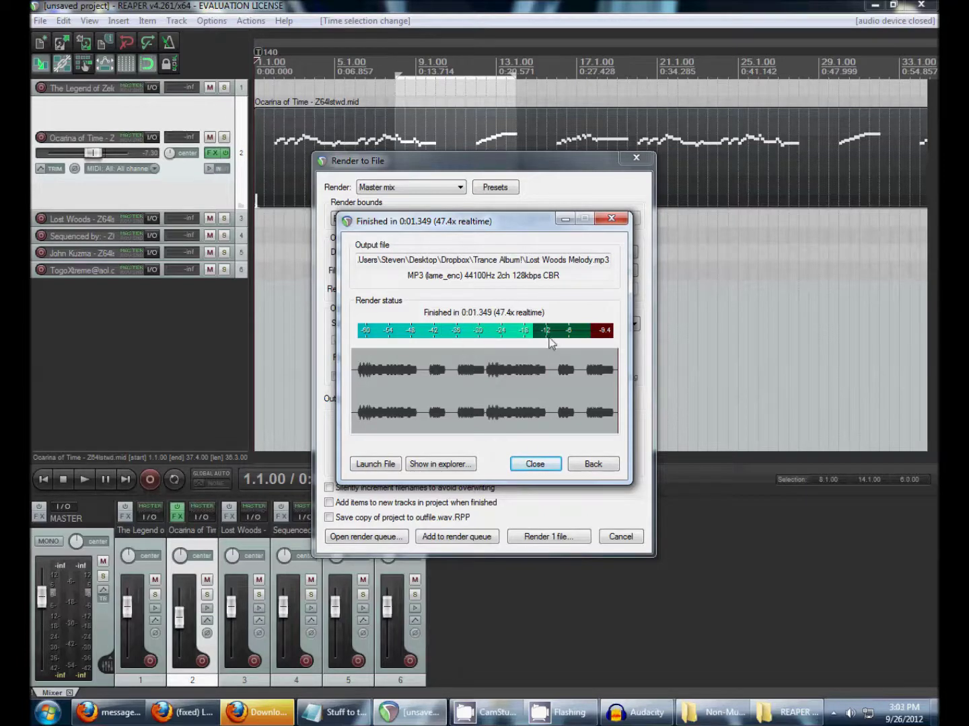
Step: Show the rendered MP3 in its folder, play it briefly in the media player, and close the player and the render report
left_click(424, 466)
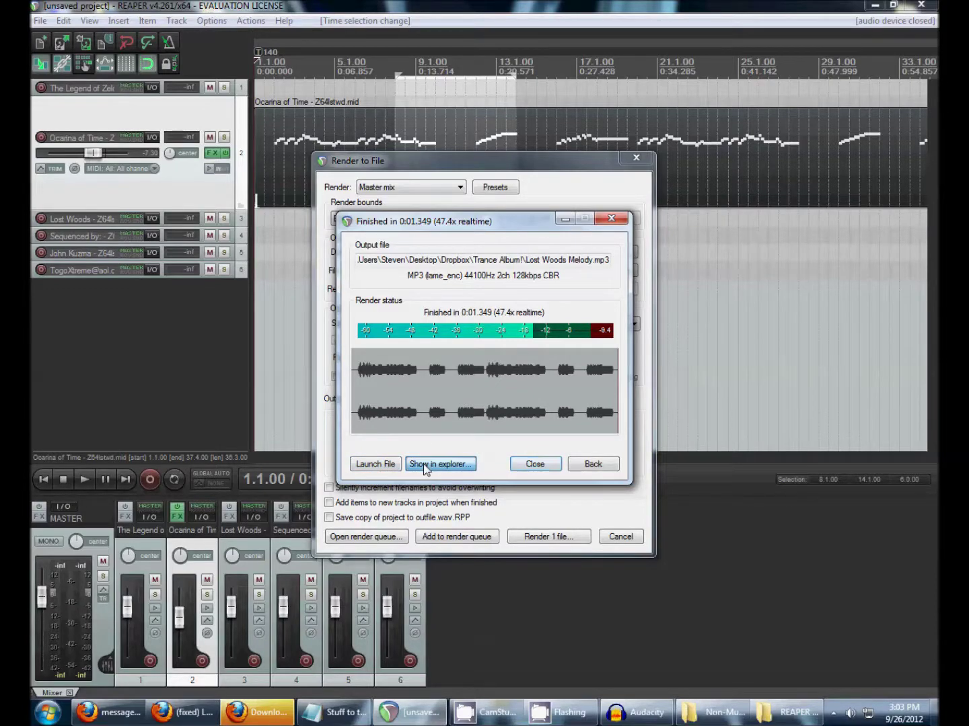
key("Return")
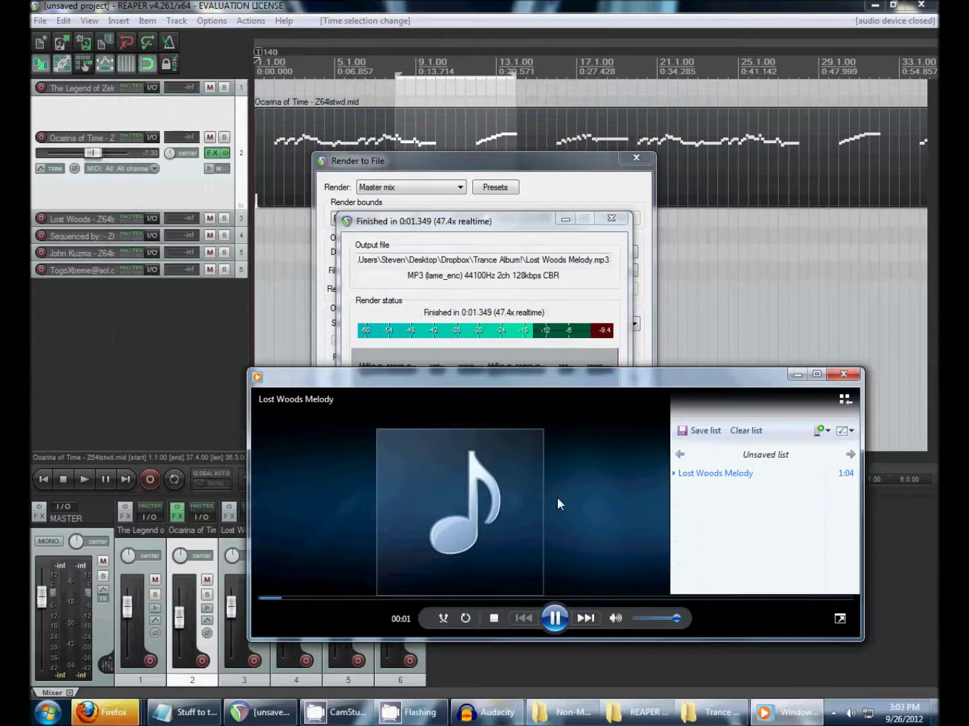
left_click(554, 618)
key("alt+F4")
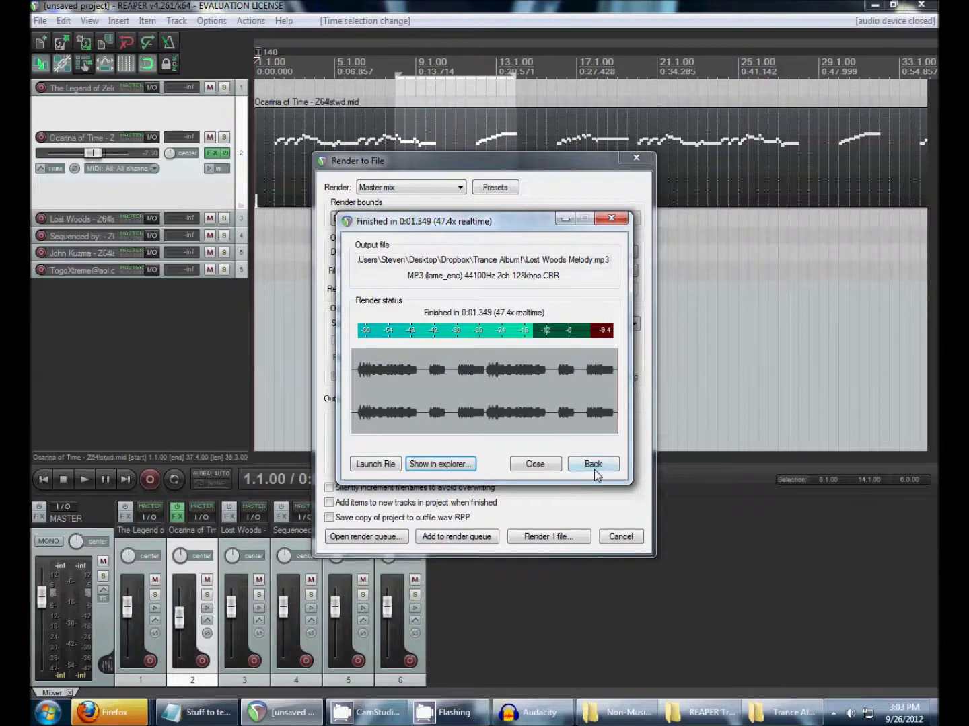
left_click(594, 469)
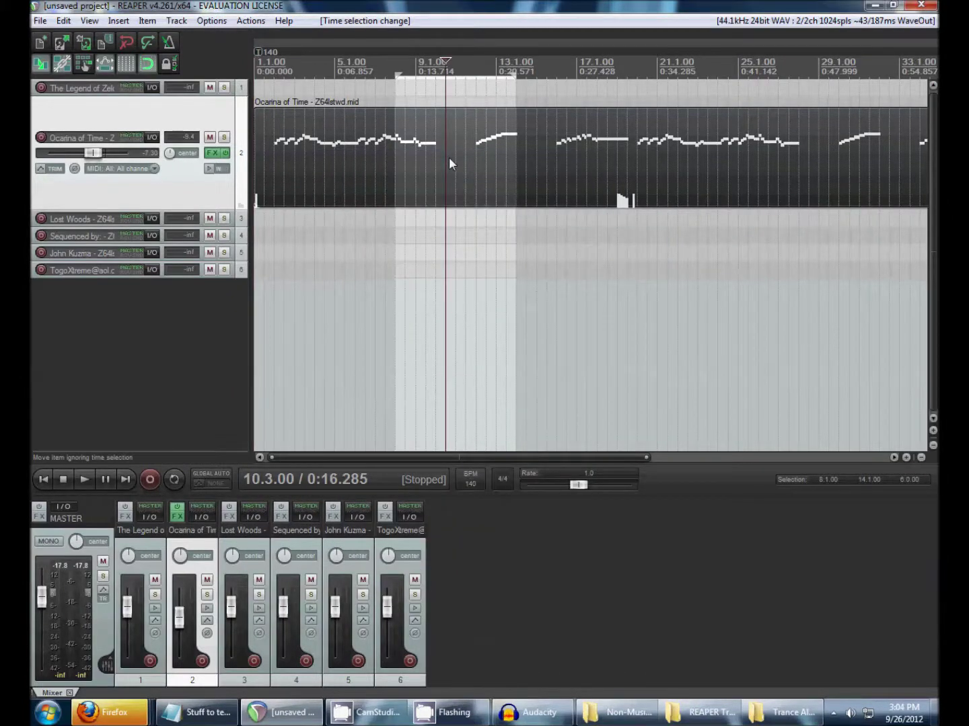
Step: Remove the time selection and return the edit cursor to the start of measure 1, with the opening phrases enlarged
key("Escape")
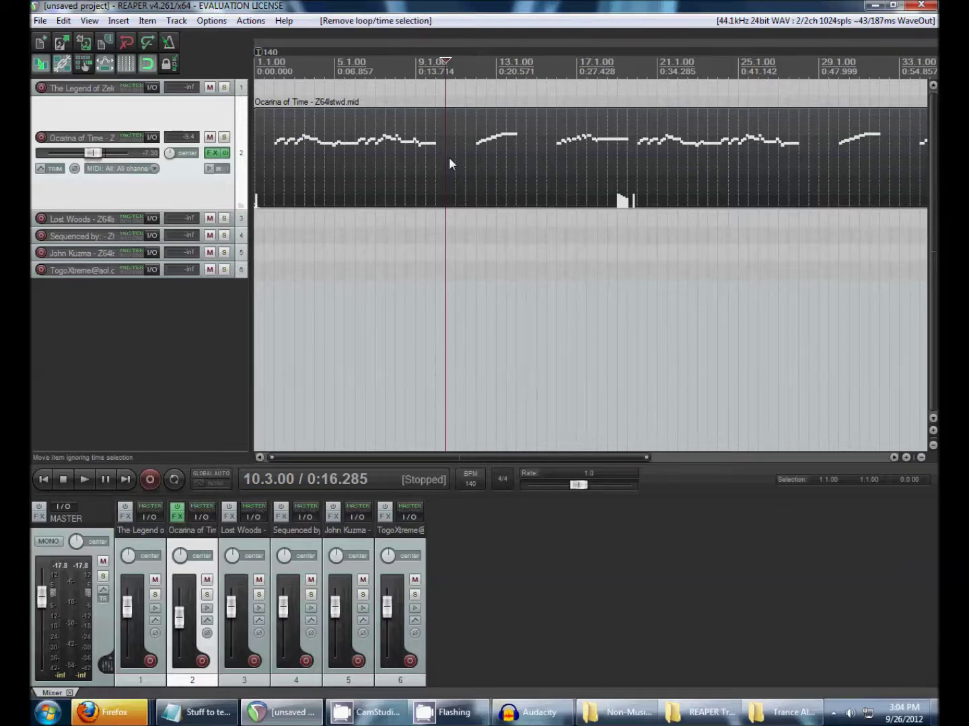
scroll(449, 157, "down", 5)
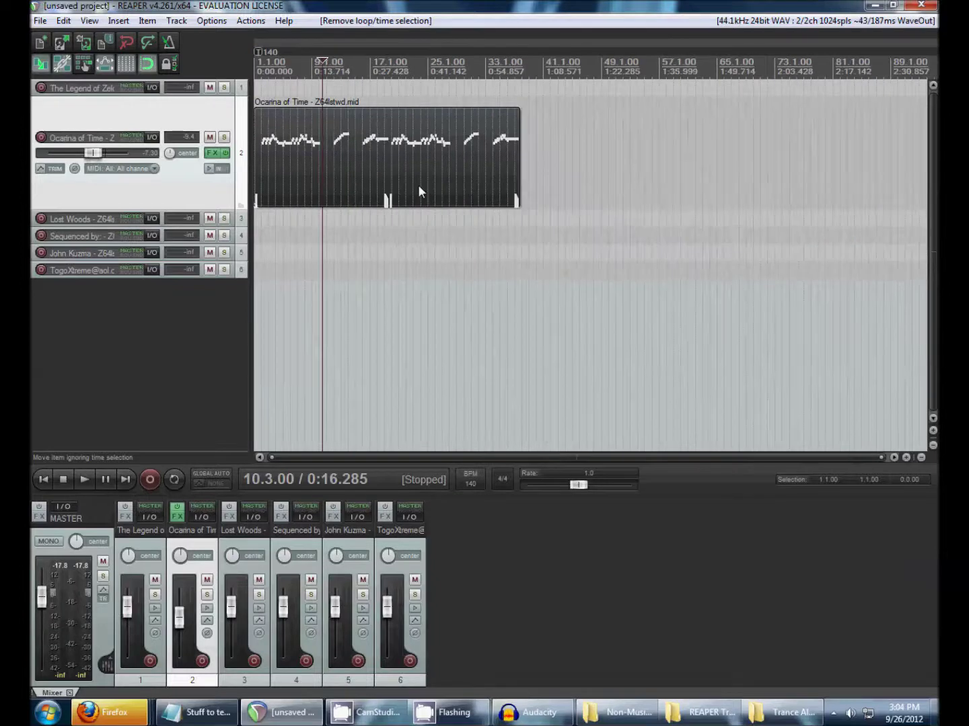
left_click(266, 153)
scroll(265, 154, "up", 4)
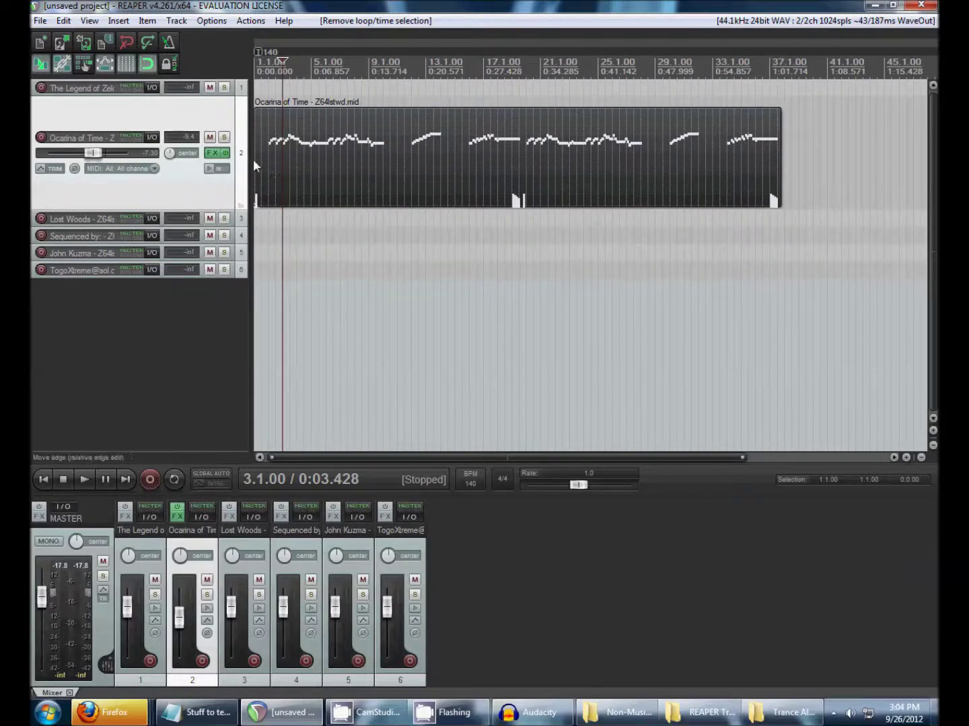
left_click(257, 163)
scroll(258, 163, "up", 4)
left_click(257, 164)
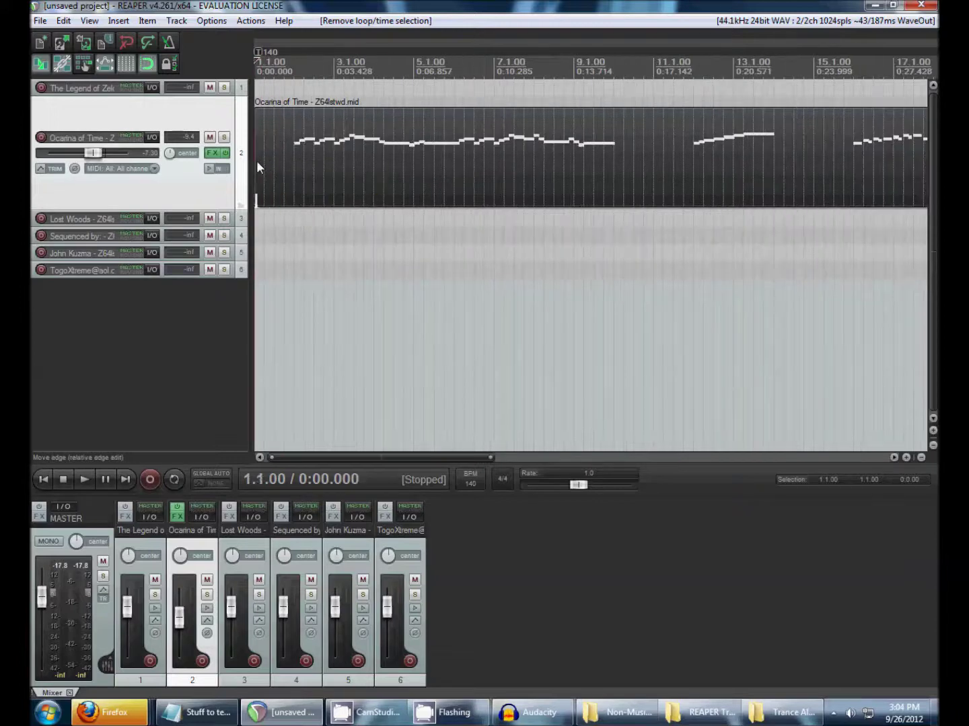